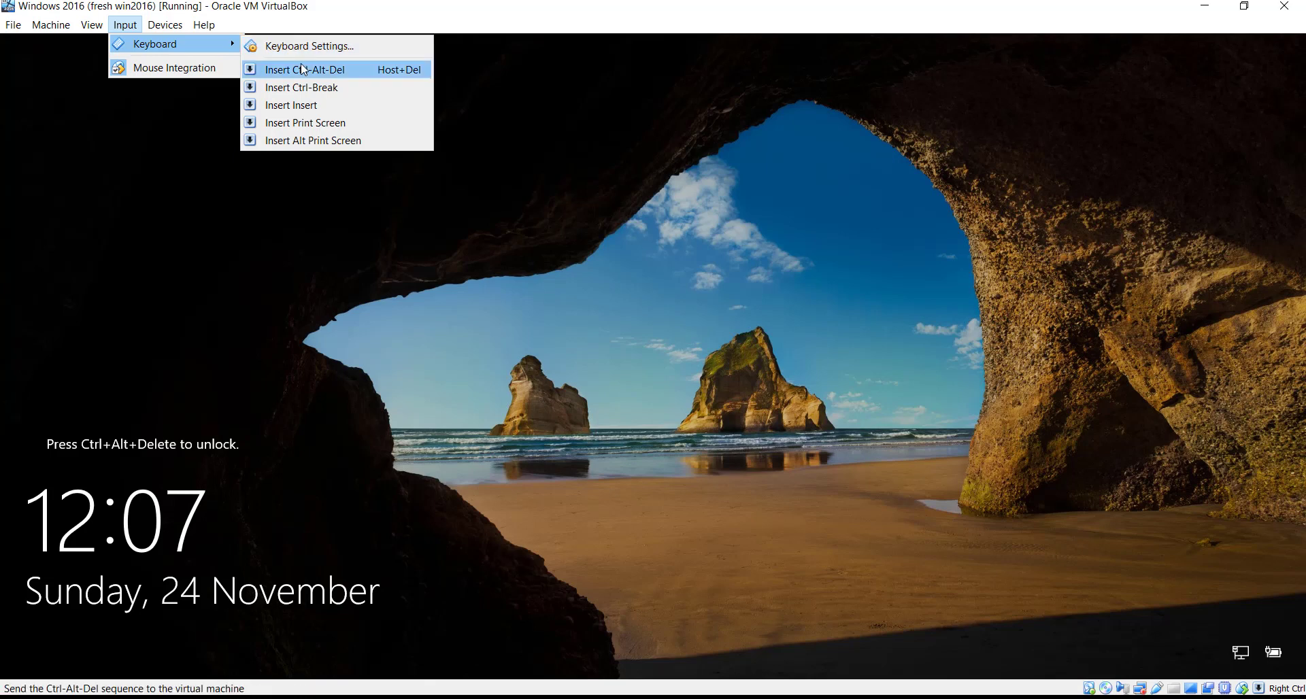
Send Ctrl-Alt-Del to the Windows Server 2016 guest and sign in with the Administrator password
click(292, 69)
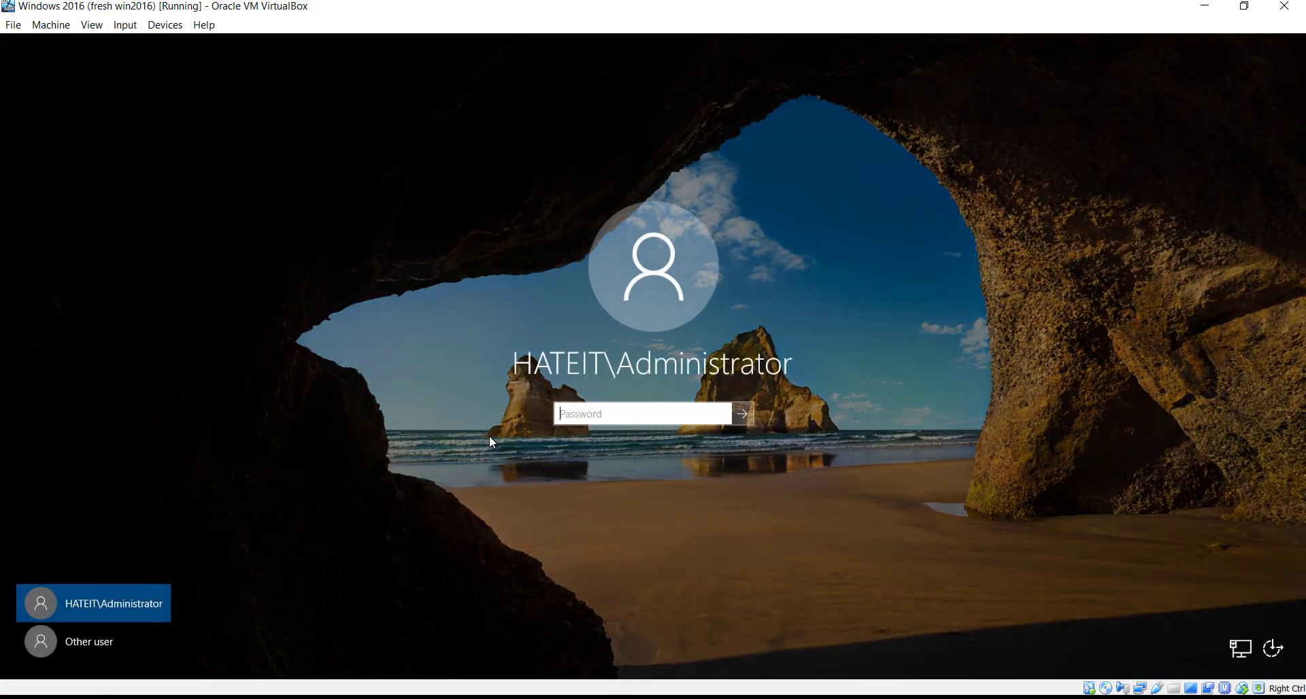
text(••••••••••)
key(Return)
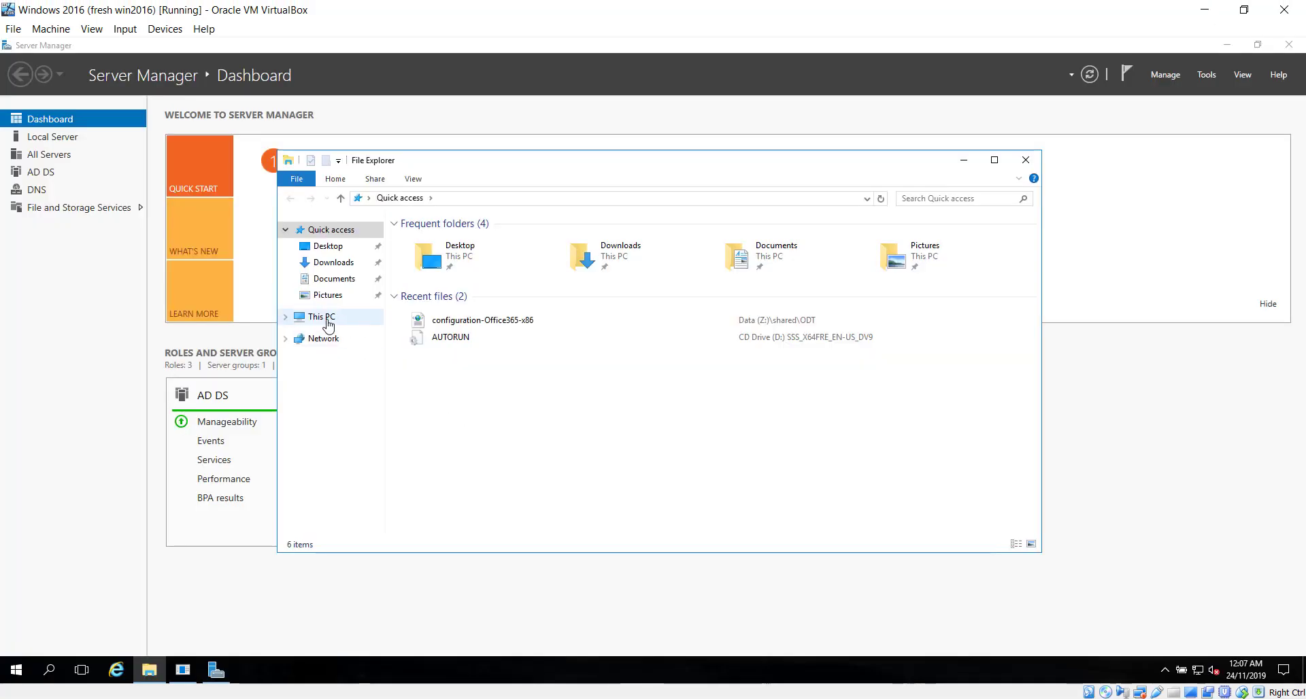
Browse This PC to Data (Z:) > shared > ODT and right-click configuration-Office365-x86
click(328, 320)
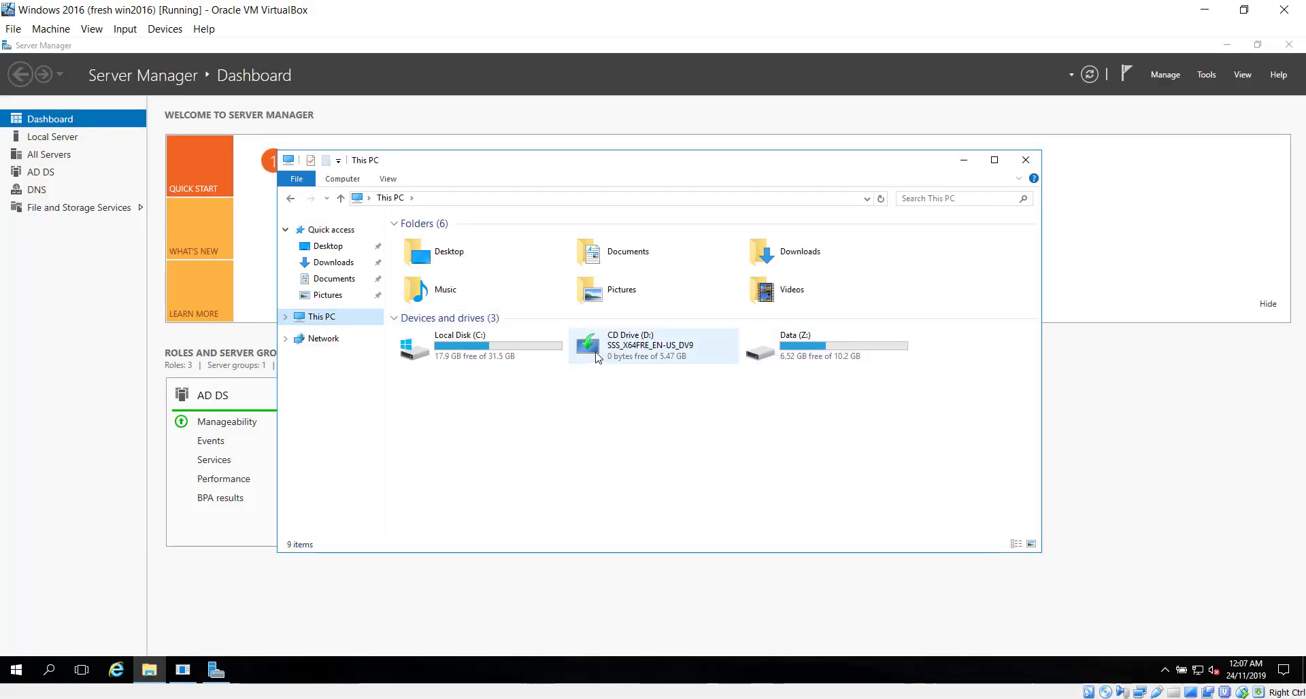
click(830, 354)
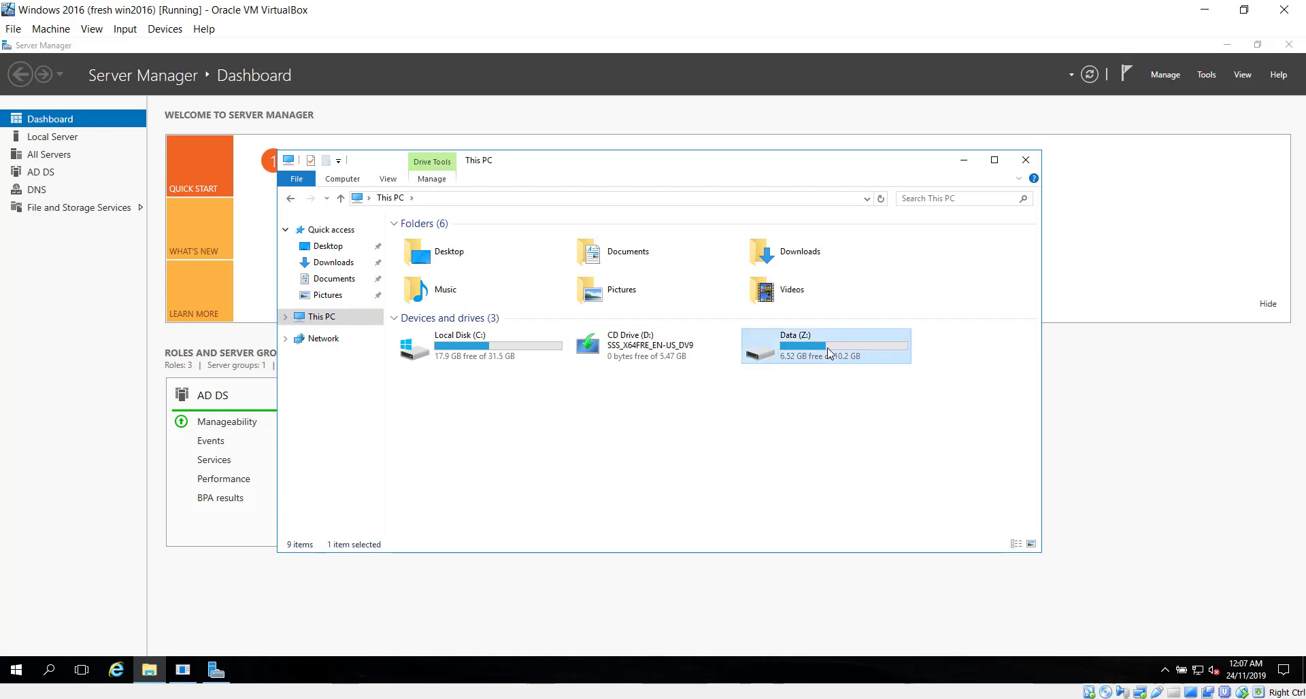
double_click(829, 353)
double_click(435, 256)
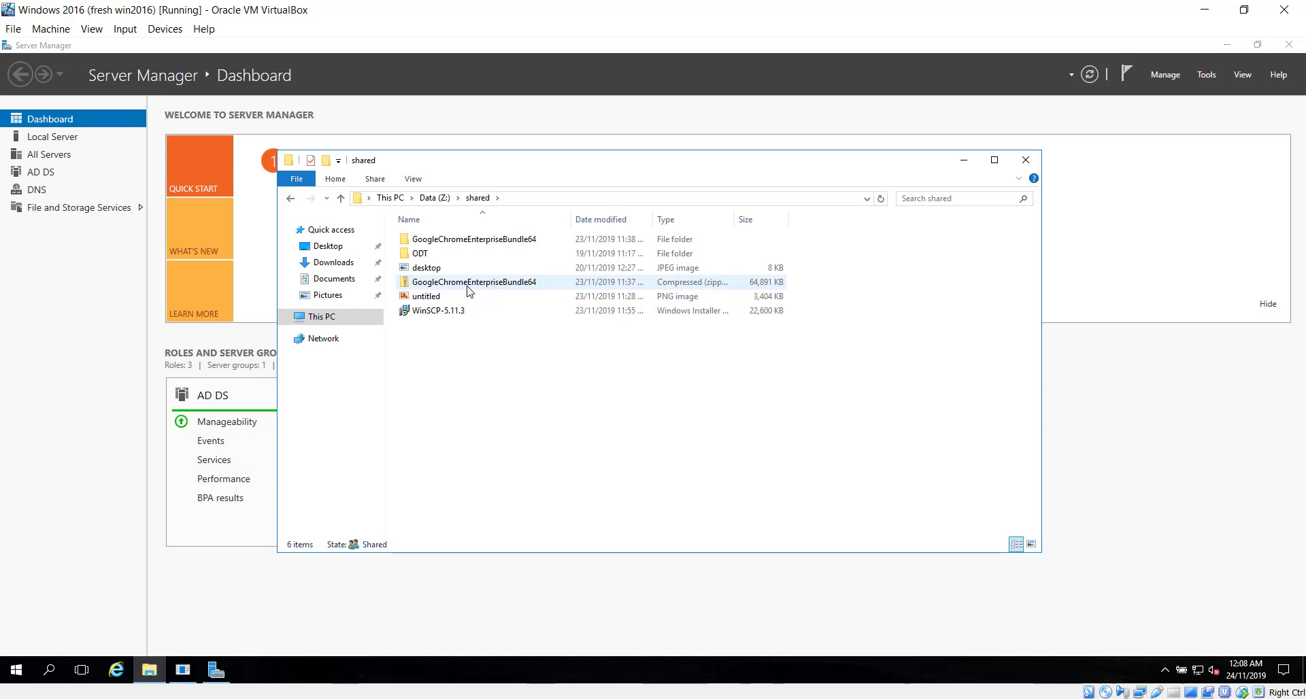
double_click(423, 255)
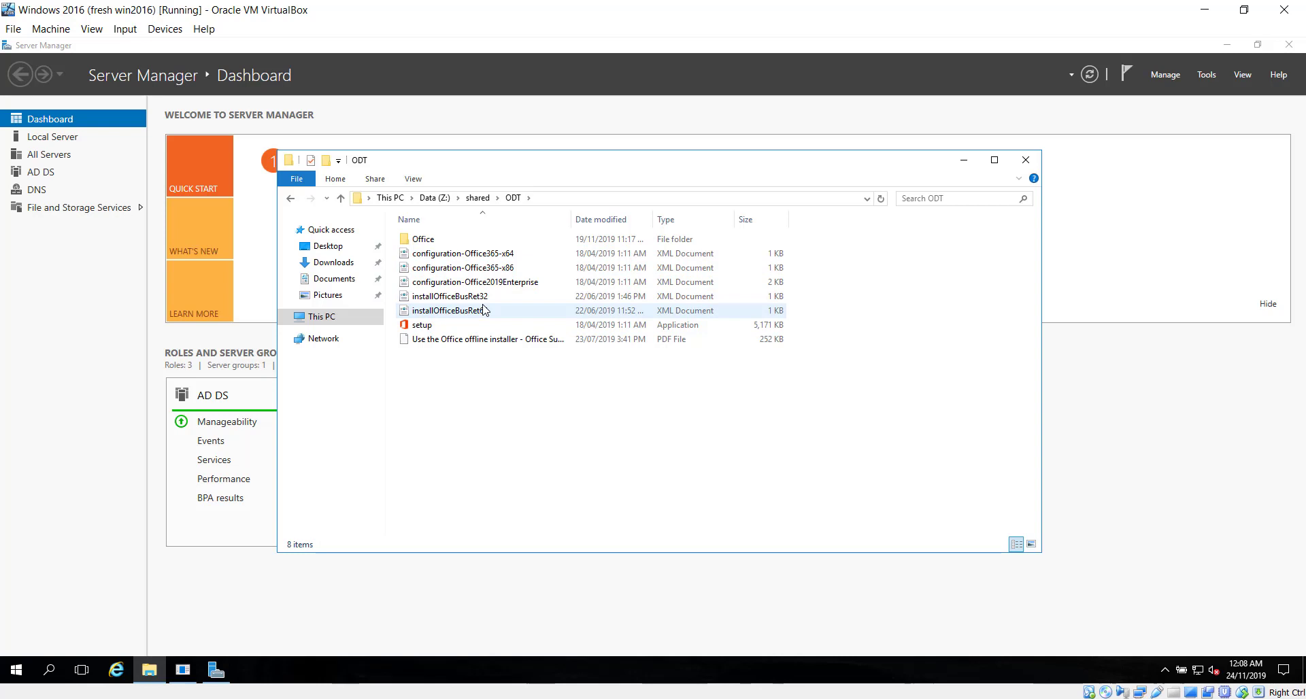
click(474, 270)
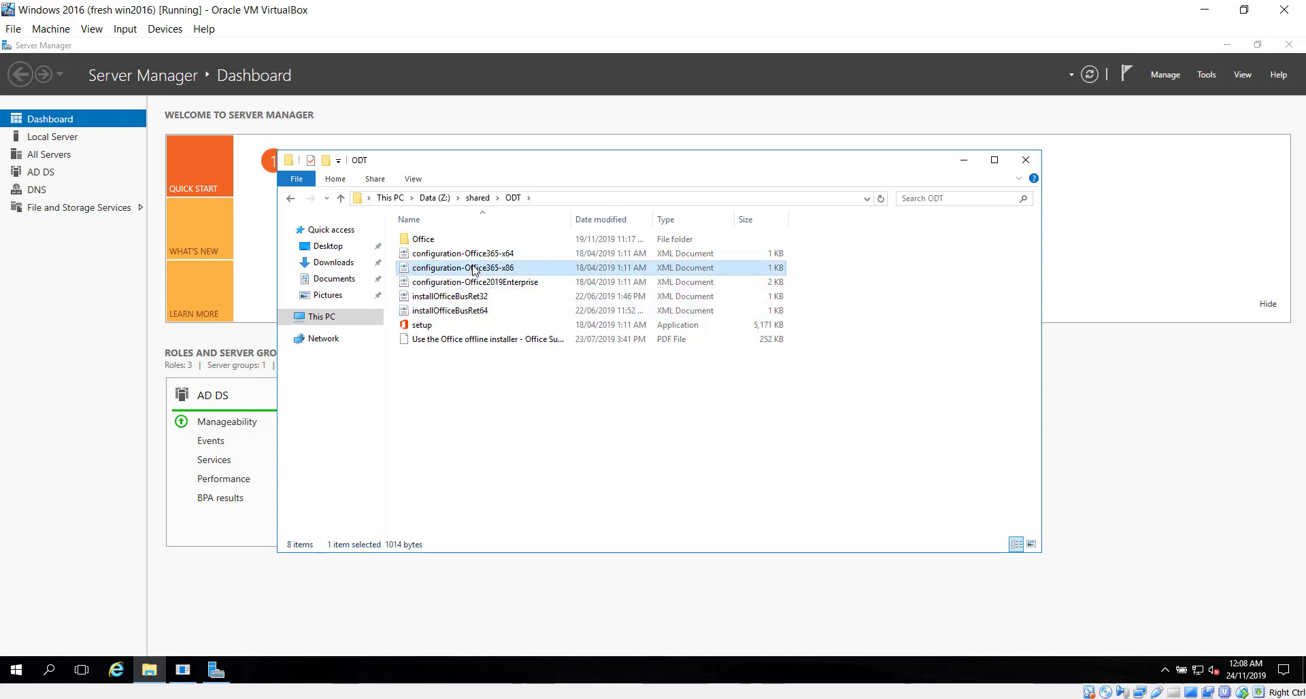
right_click(474, 267)
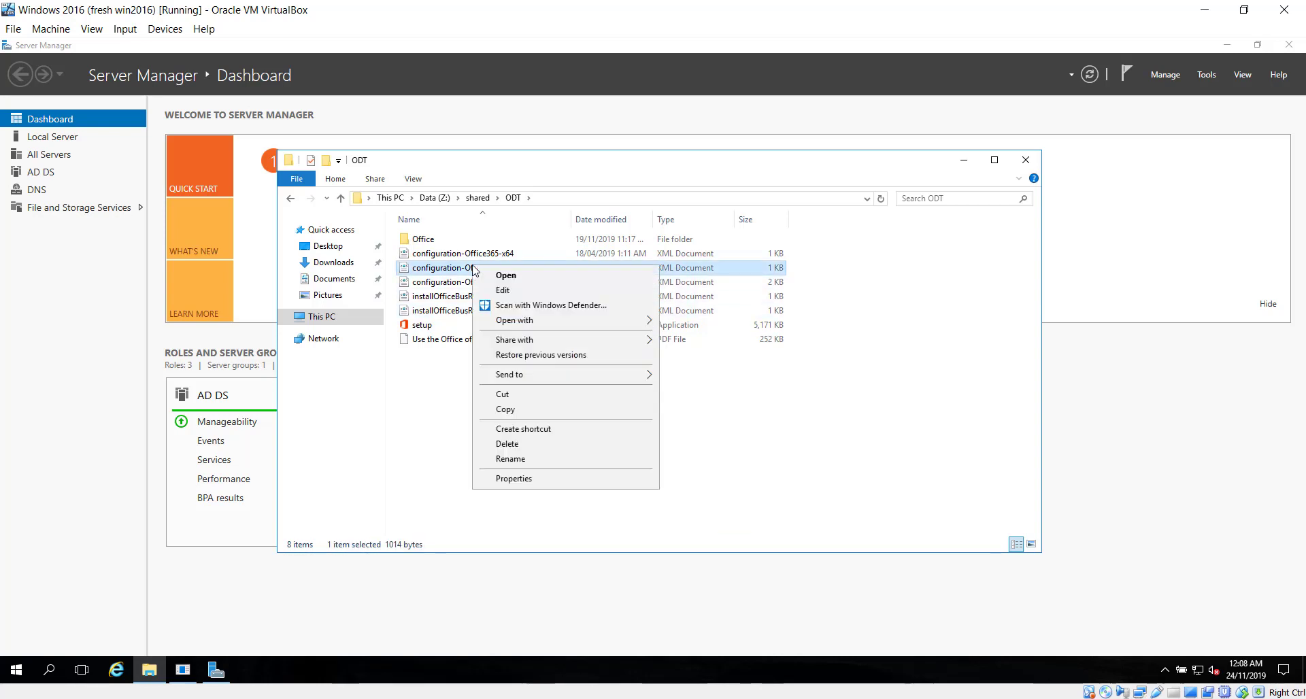
Open configuration-Office365-x86 in Notepad and uncomment the Updates, Display and AUTOACTIVATE lines
click(514, 296)
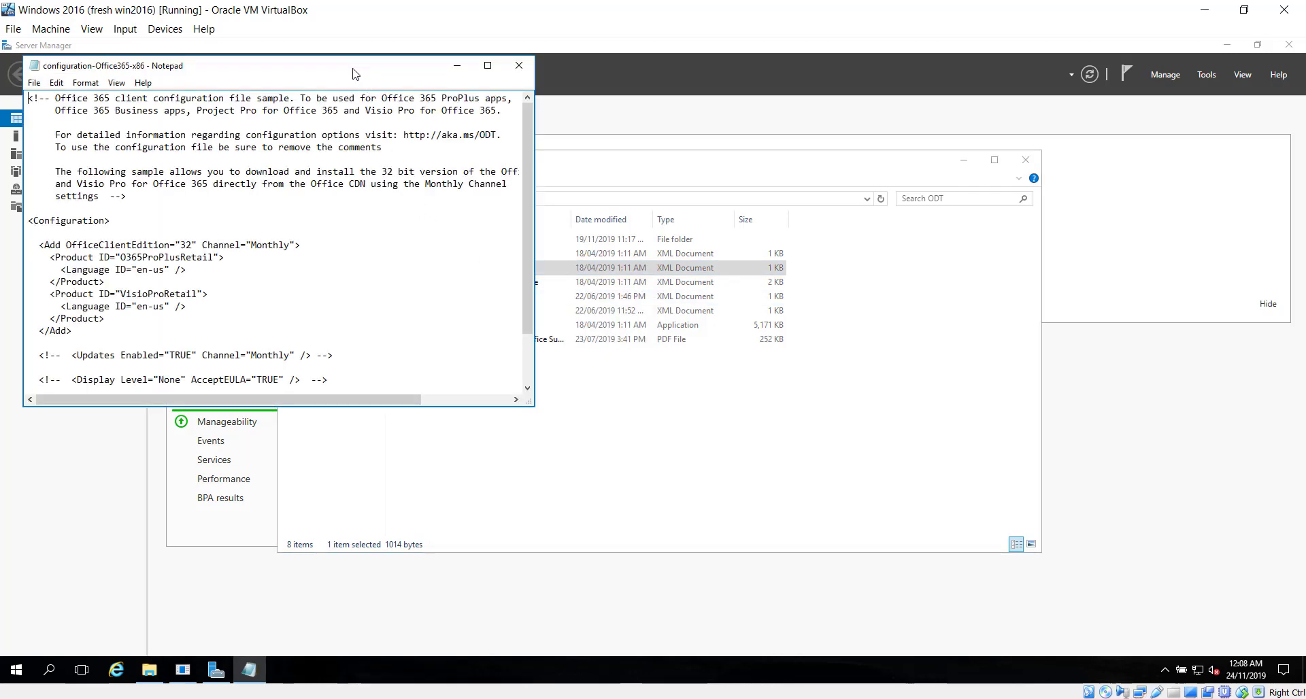
drag(354, 73, 775, 176)
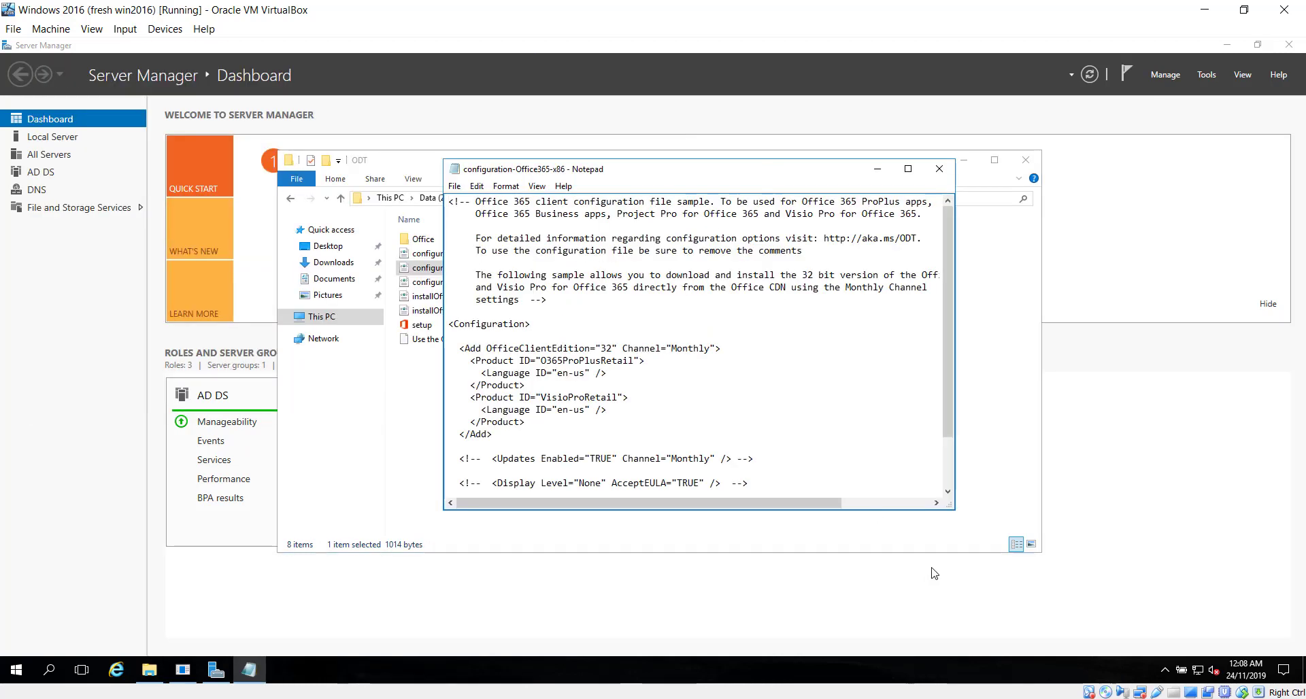
drag(955, 508, 1143, 612)
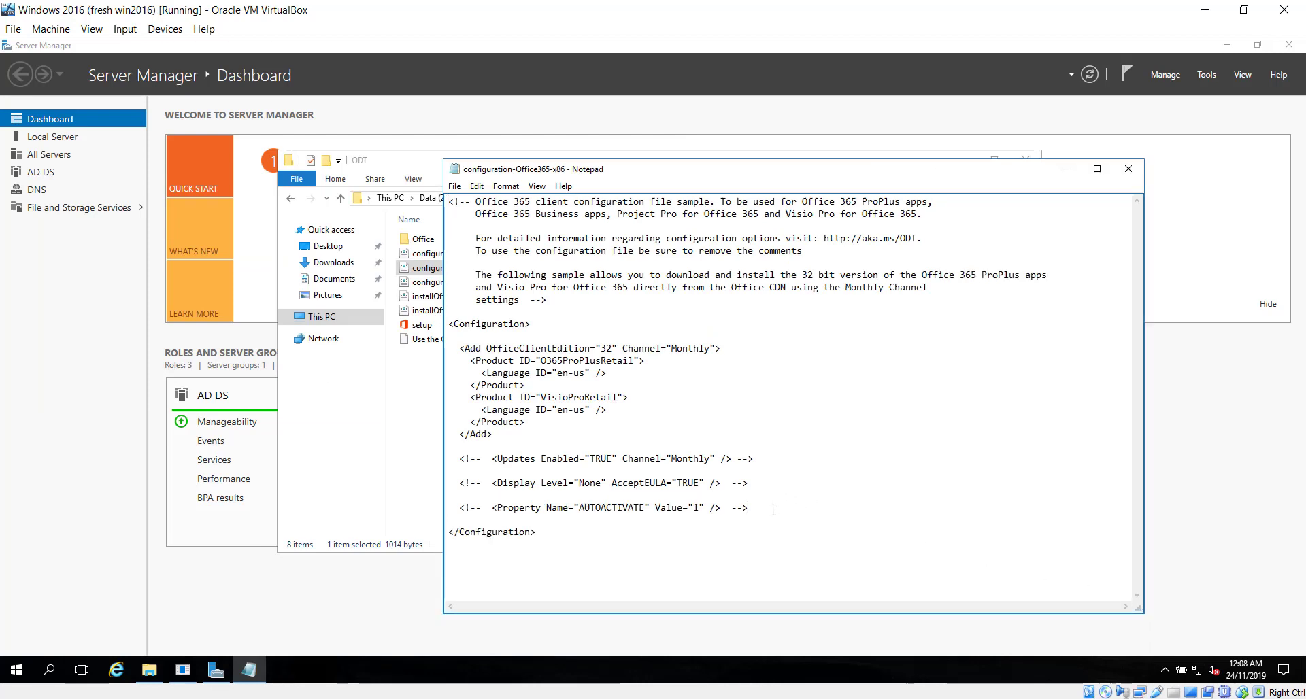
key(BackSpace)
key(BackSpace)
key(BackSpace)
click(758, 479)
key(BackSpace)
key(BackSpace)
key(BackSpace)
key(BackSpace)
key(BackSpace)
key(BackSpace)
key(BackSpace)
key(BackSpace)
key(BackSpace)
key(BackSpace)
key(BackSpace)
key(BackSpace)
key(BackSpace)
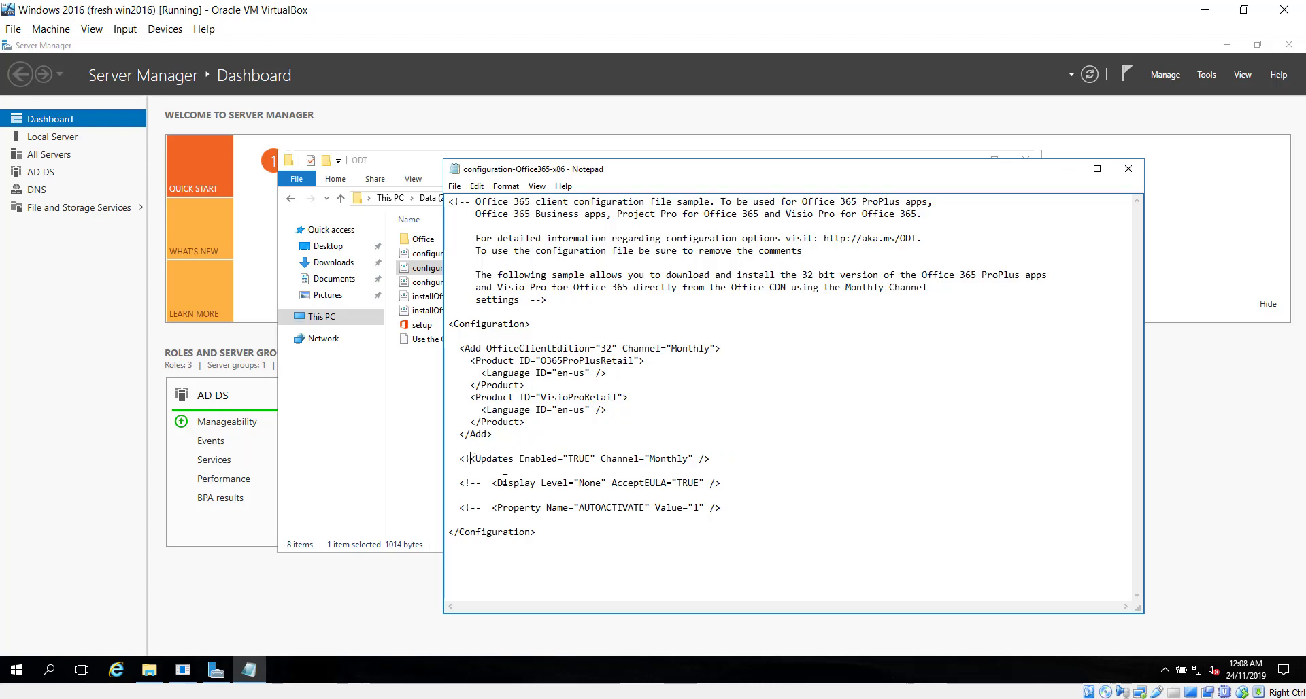
click(493, 483)
key(BackSpace)
key(BackSpace)
key(BackSpace)
key(BackSpace)
key(BackSpace)
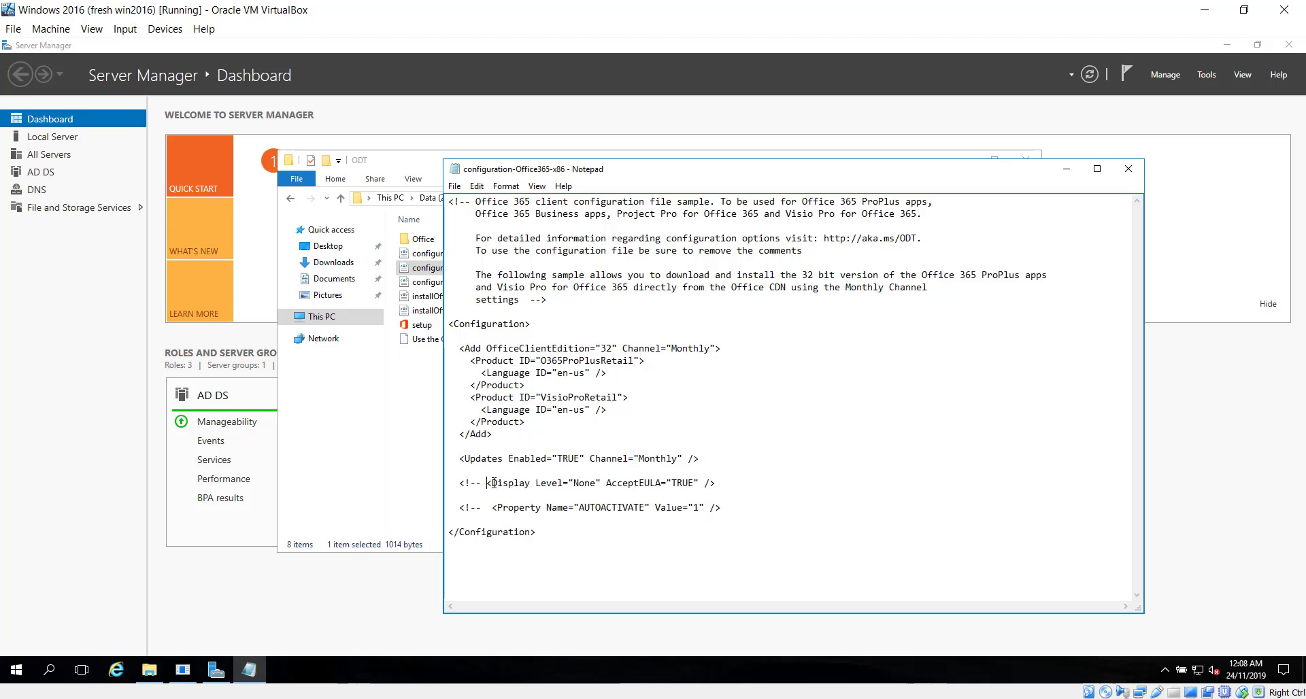
key(BackSpace)
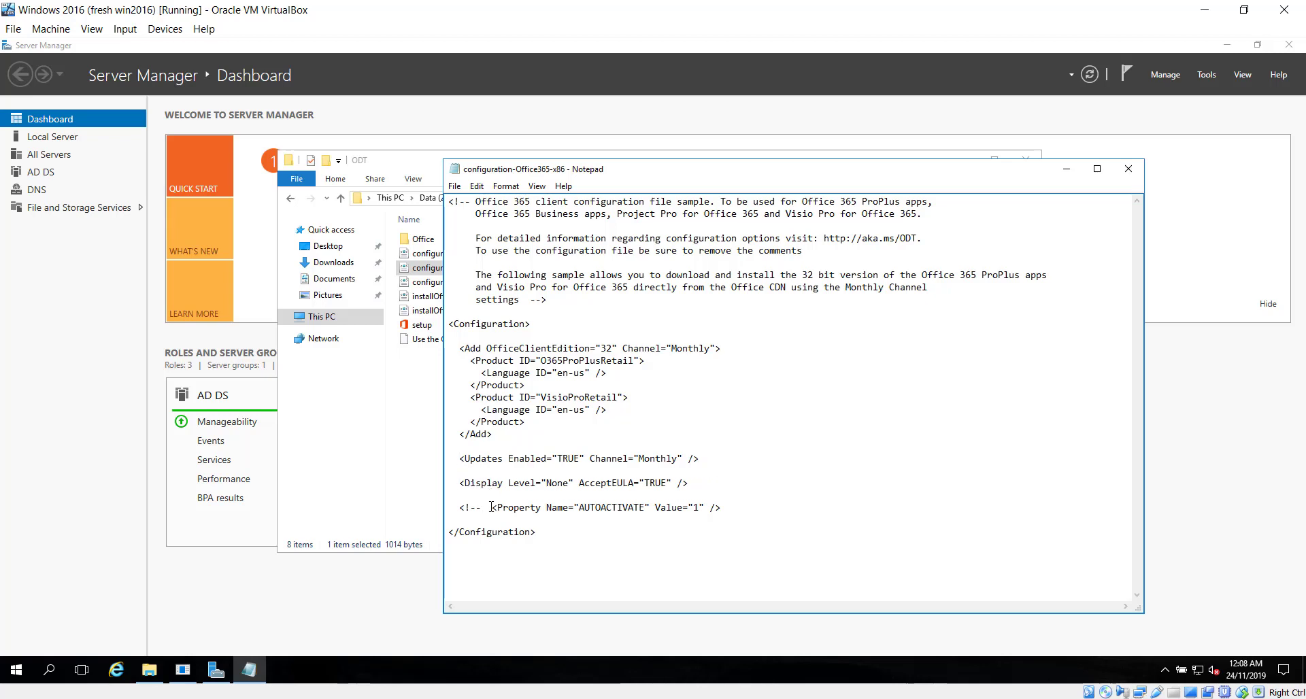
click(494, 509)
key(BackSpace)
key(BackSpace)
key(BackSpace)
key(BackSpace)
key(BackSpace)
key(BackSpace)
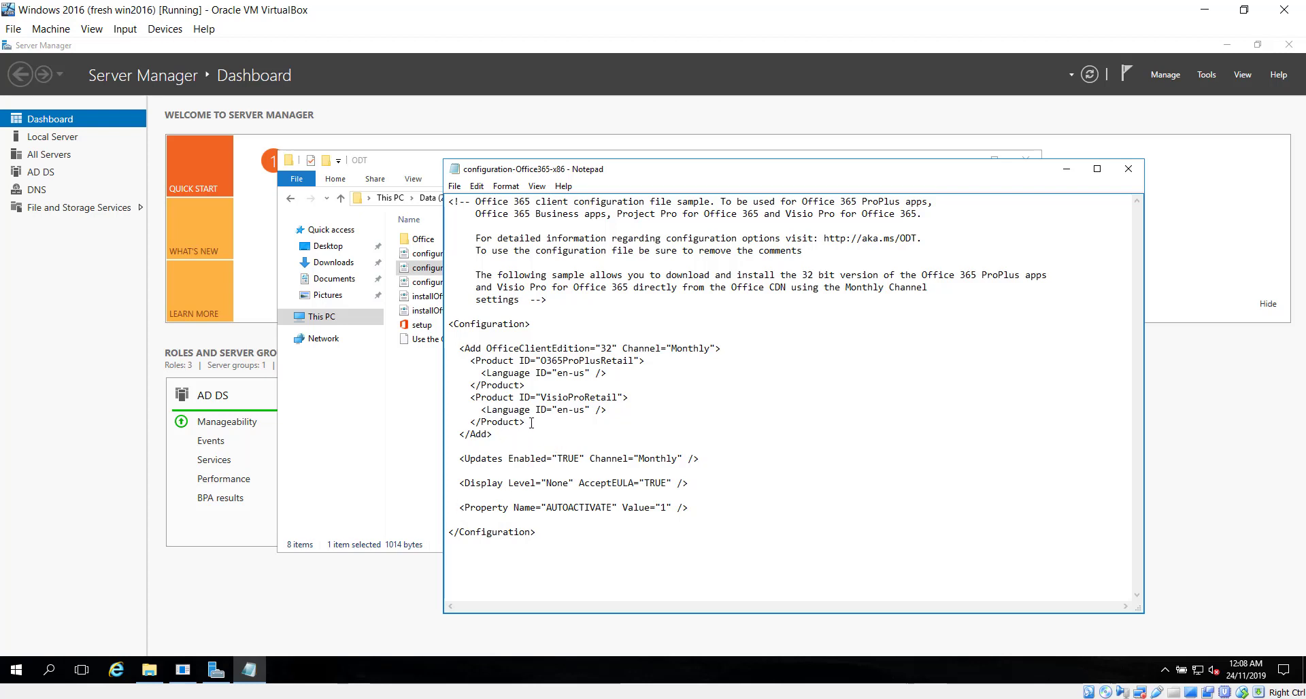
Delete the VisioProRetail product block, then save and close the configuration file
drag(532, 423, 449, 400)
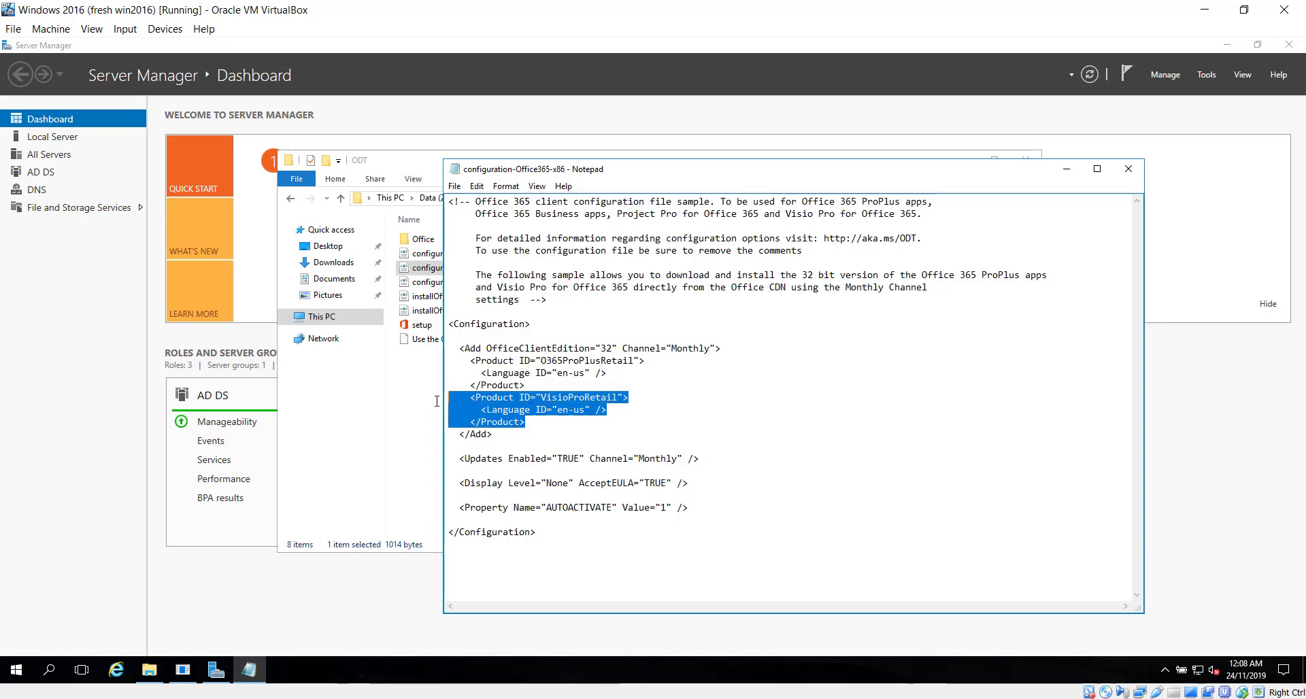
key(Delete)
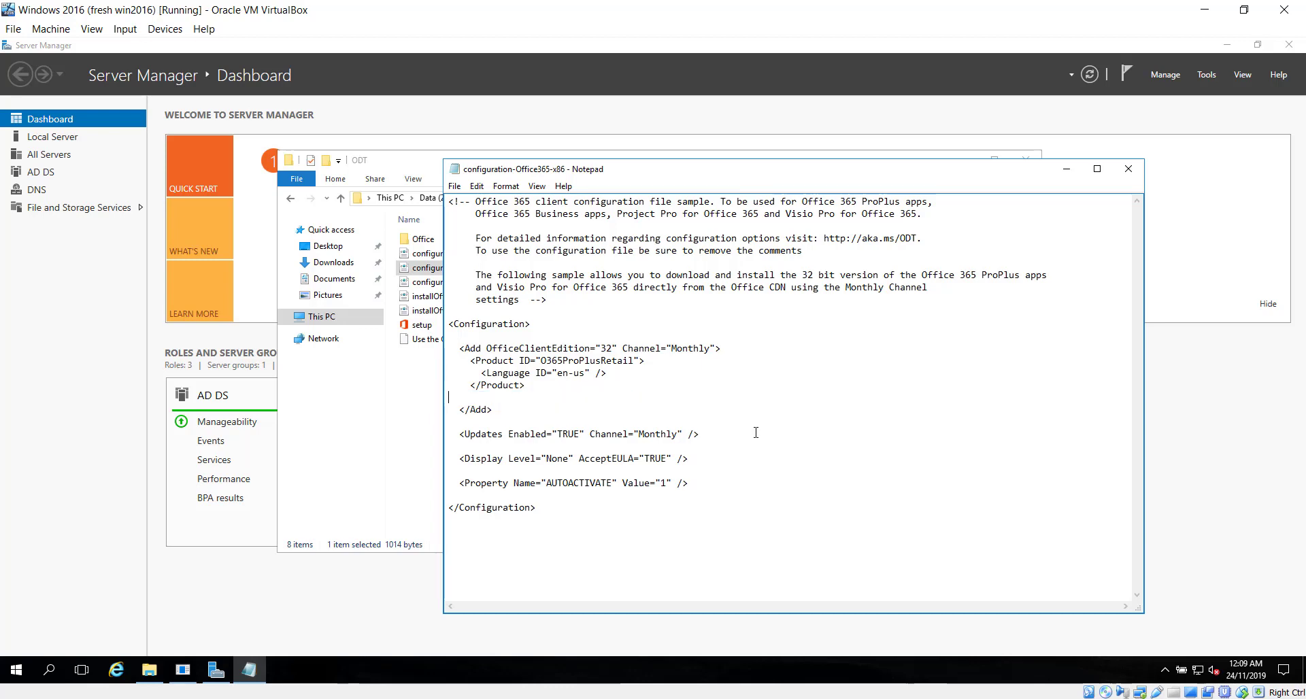
key(BackSpace)
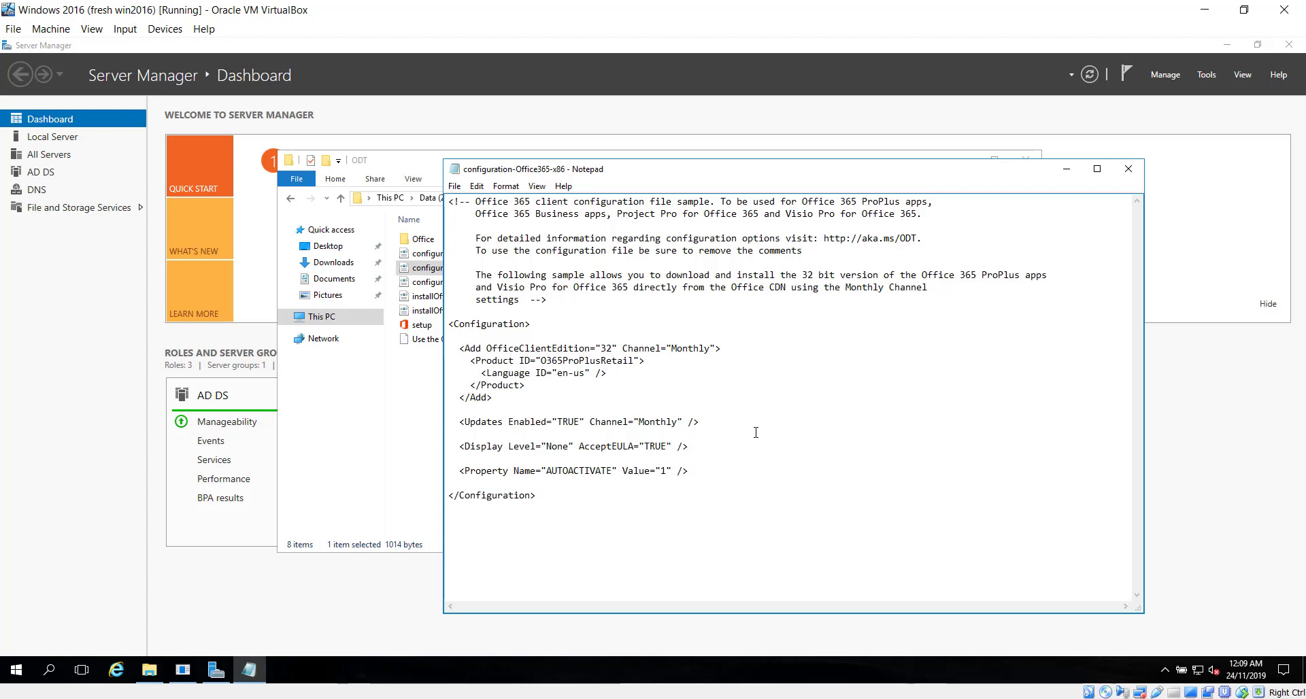
key(ctrl+s)
click(1128, 169)
Navigate File Explorer to \\hateit-2016\shared\ODT on the network share
click(493, 423)
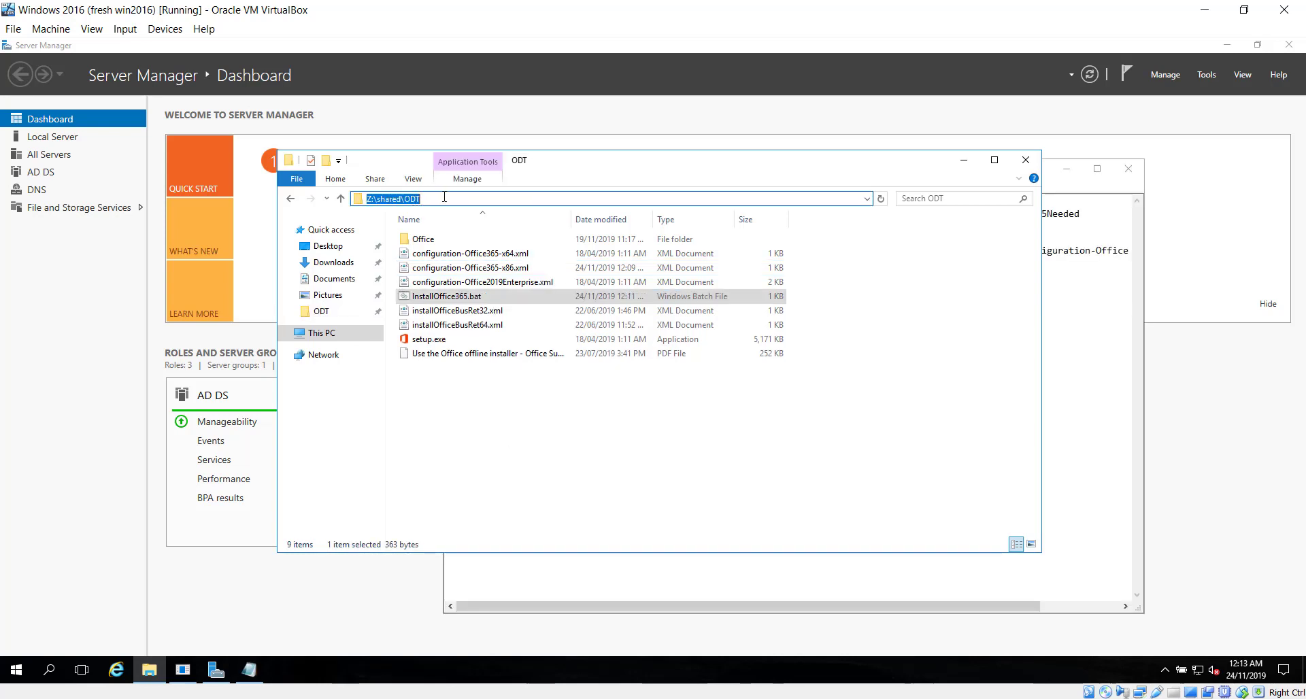
text(\\)
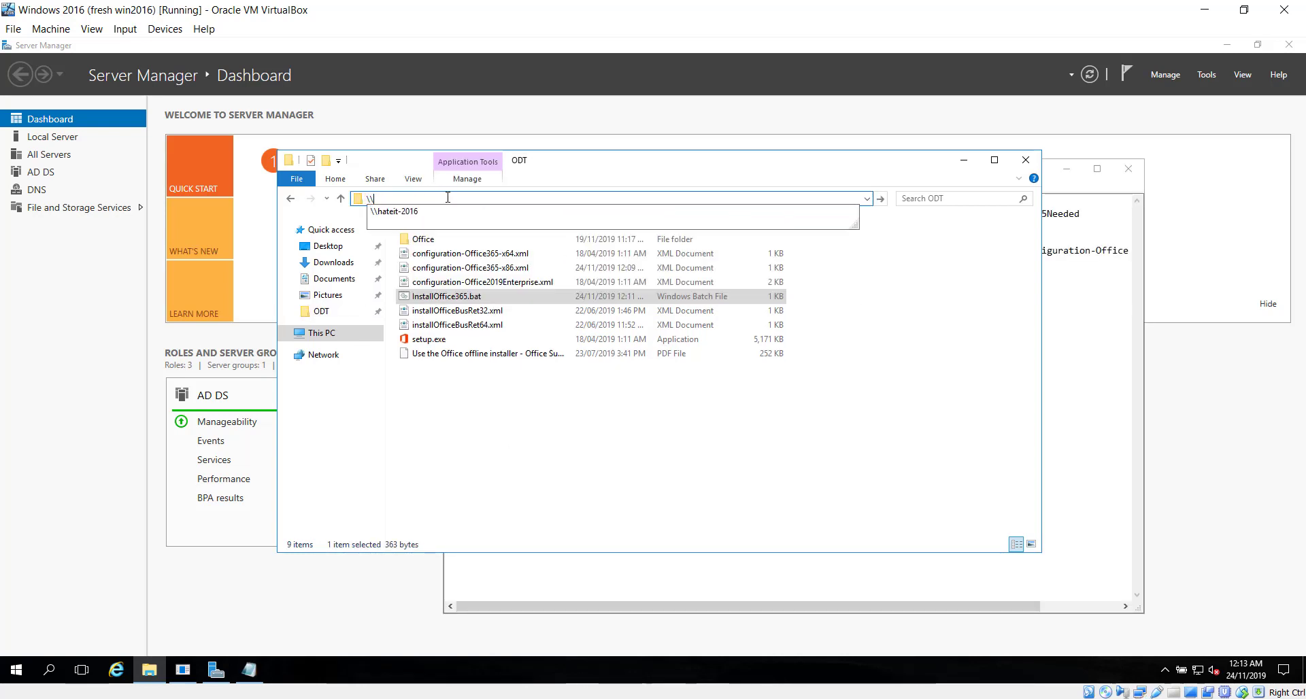
text(hat)
key(Down)
key(Return)
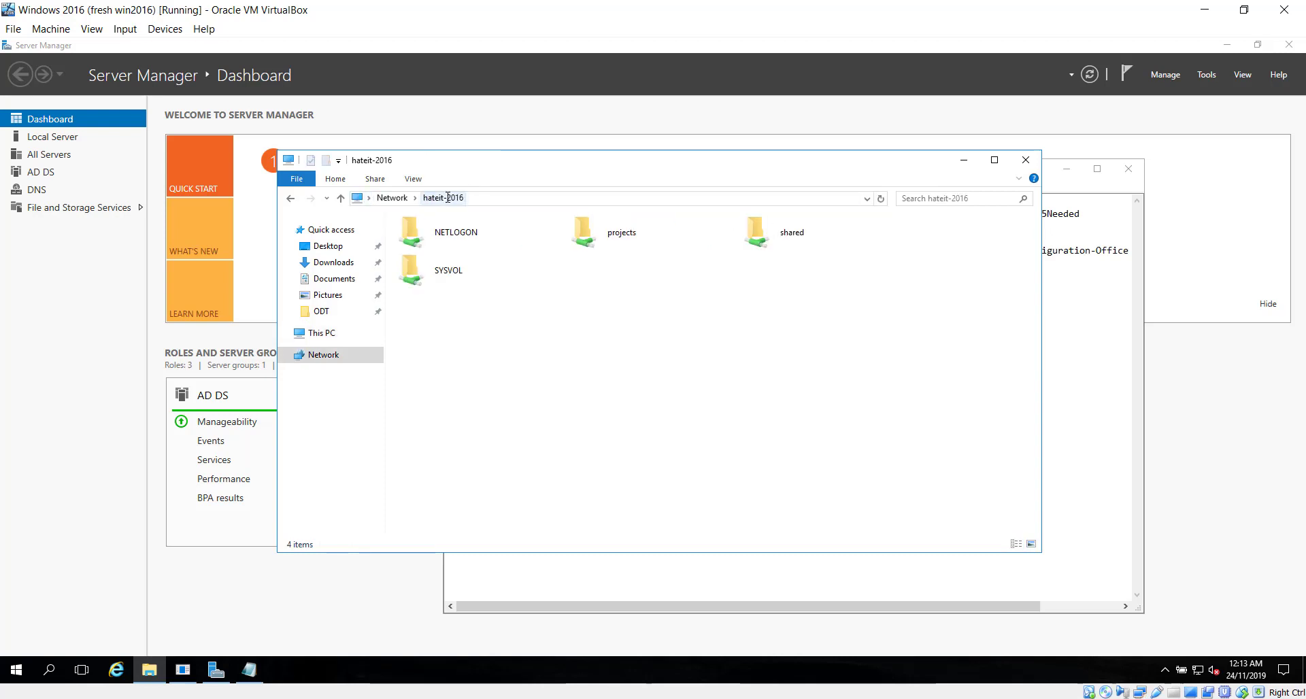
double_click(779, 245)
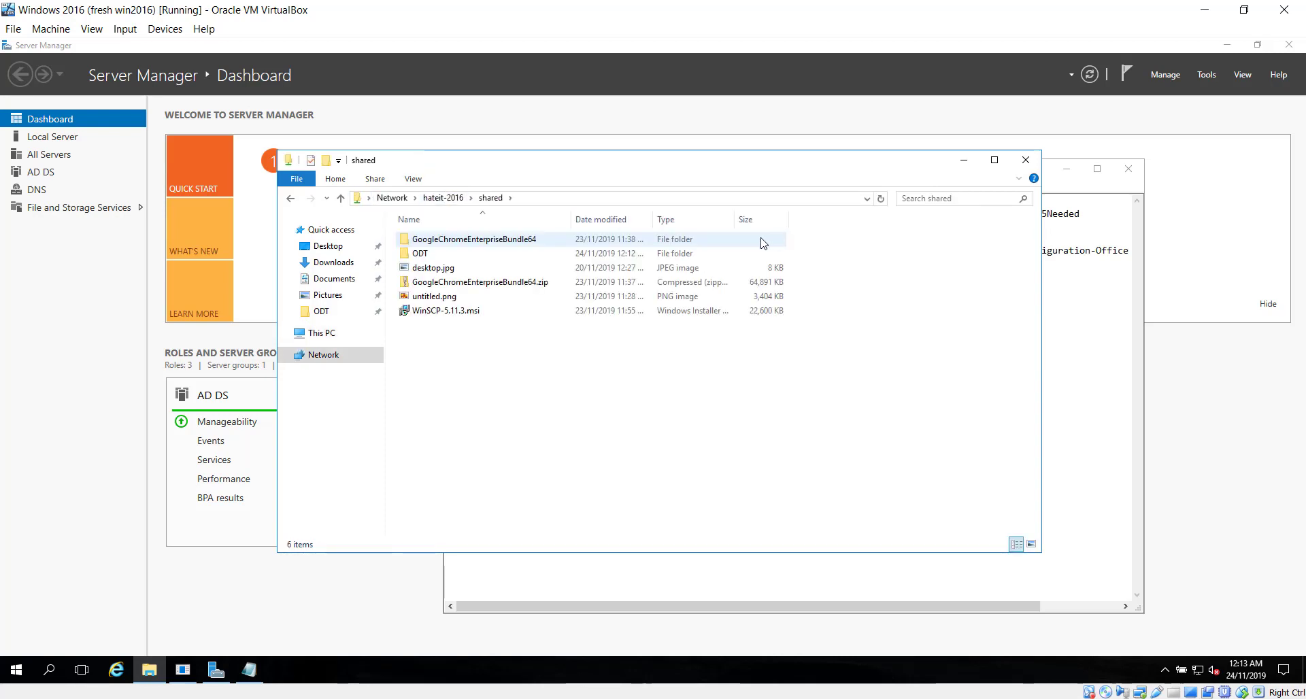
double_click(436, 256)
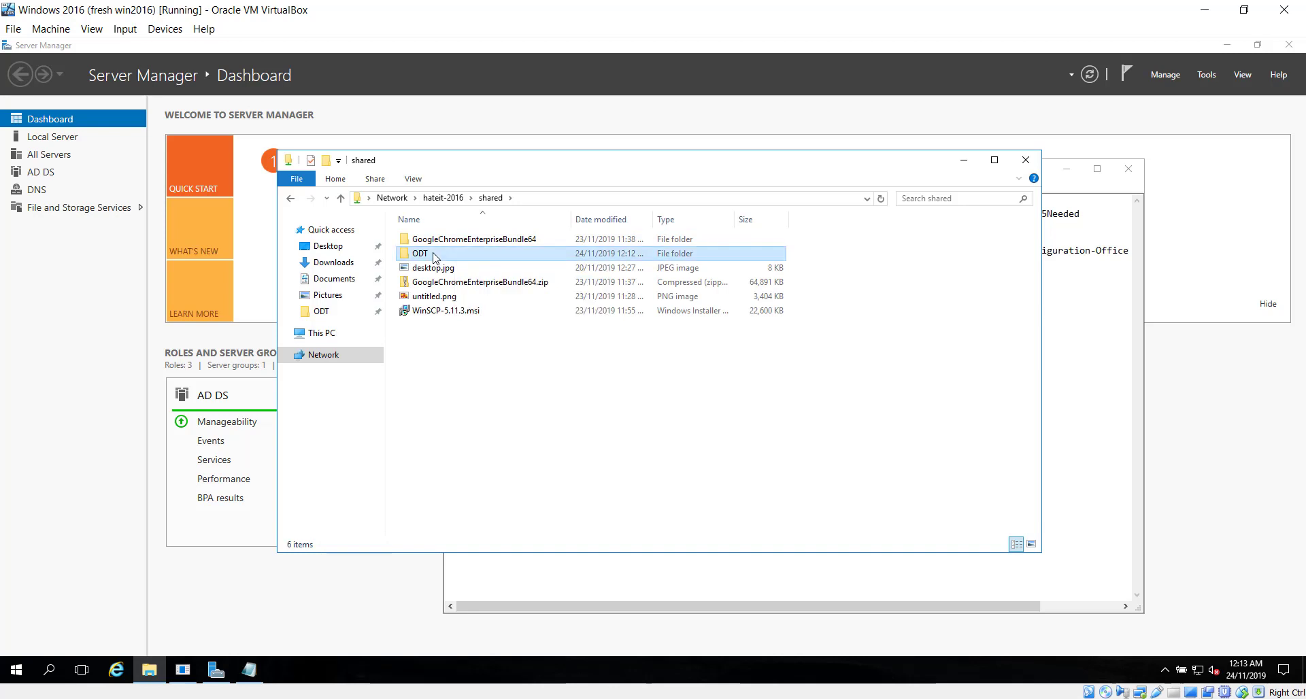
Select the shared\ODT part of the address path and minimize Explorer to reveal InstallOffice365.bat
click(569, 200)
click(481, 199)
drag(481, 198, 414, 200)
key(ctrl+c)
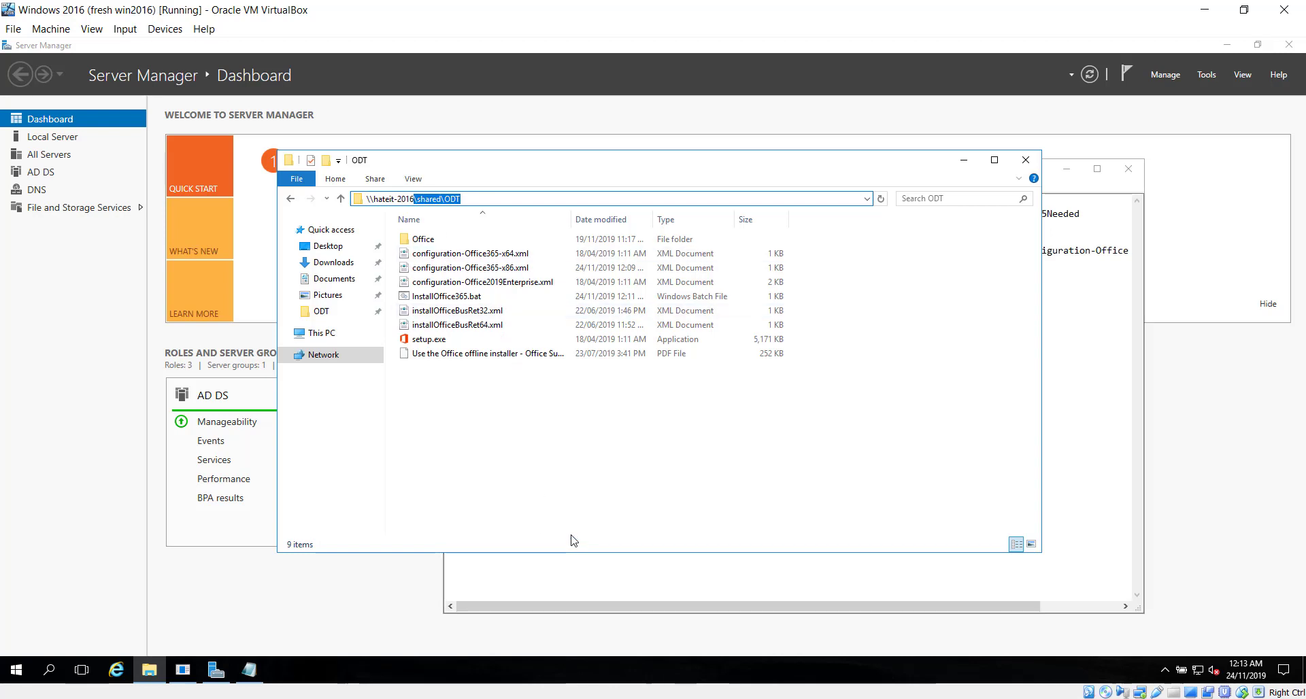
click(964, 162)
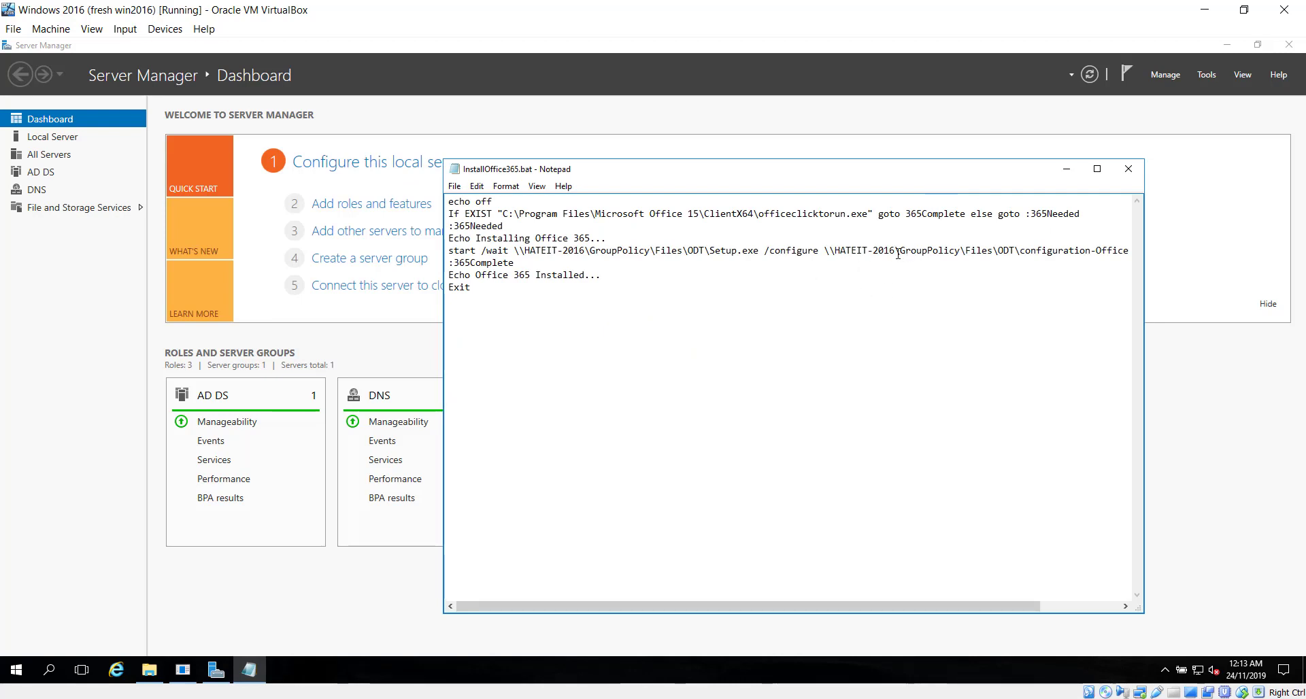
Replace GroupPolicy\Files with shared\ODT in both UNC paths, fixing stray backslash and characters
drag(899, 252, 1017, 252)
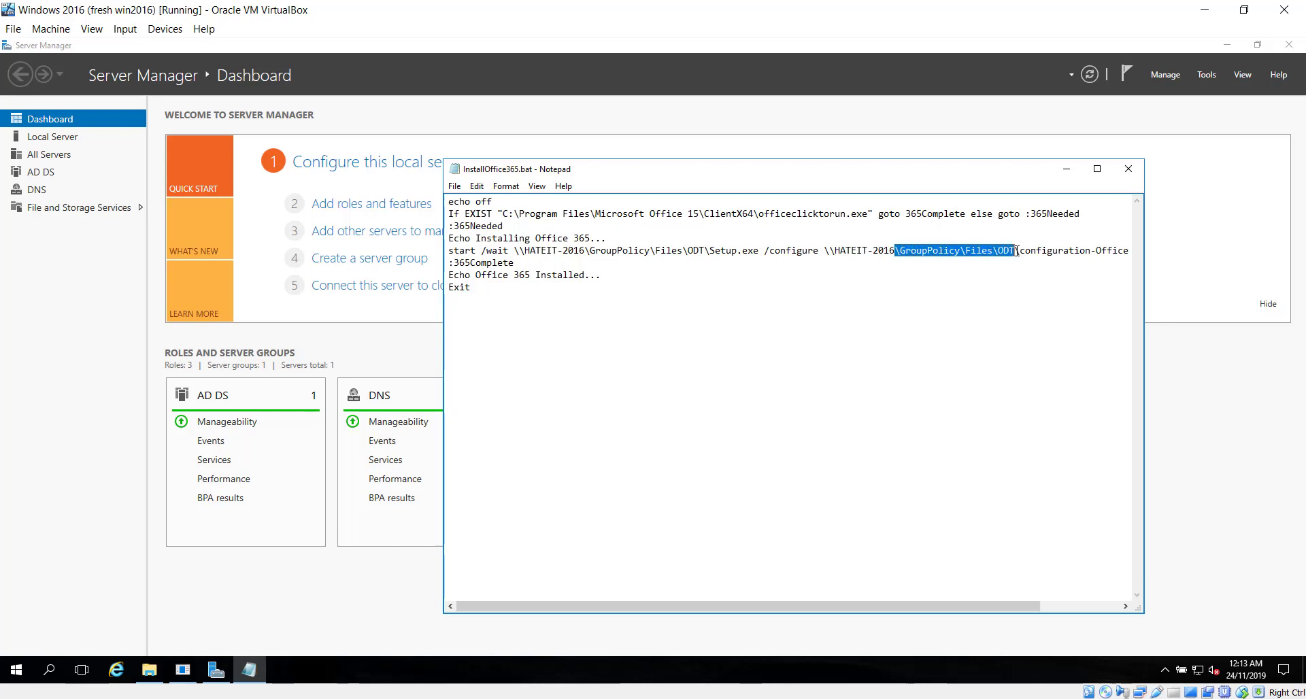
key(ctrl+v)
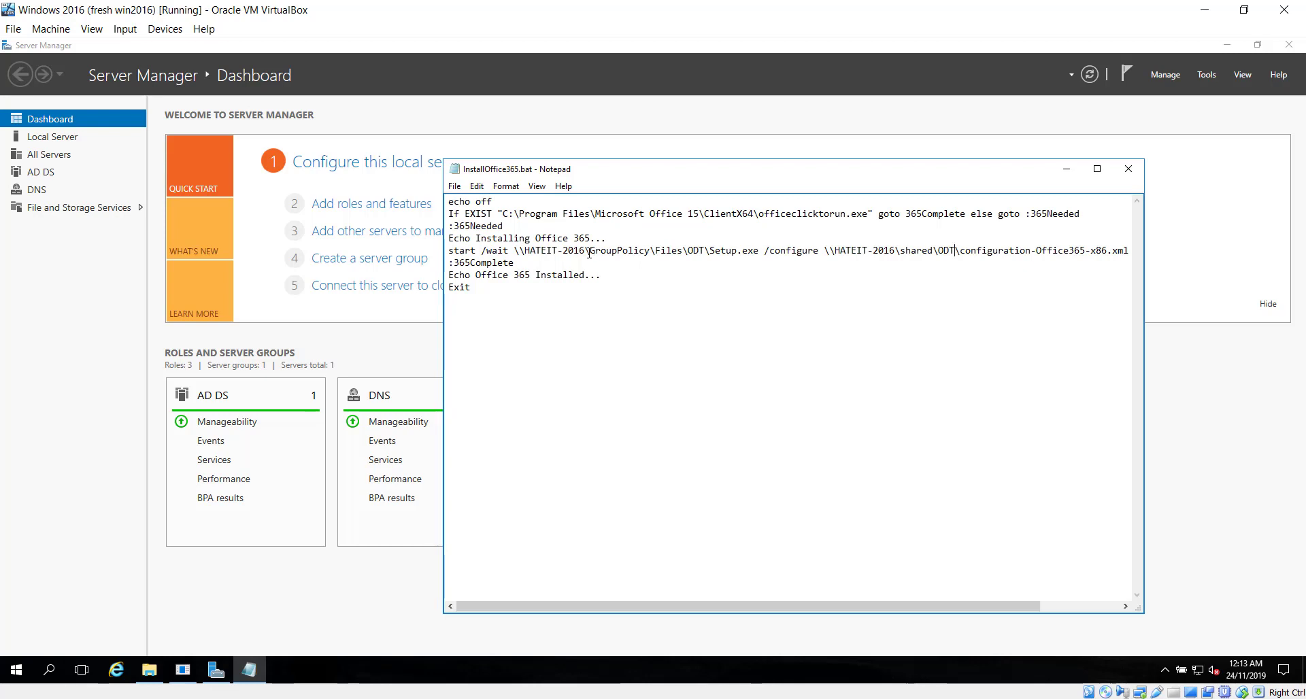
drag(590, 253, 688, 252)
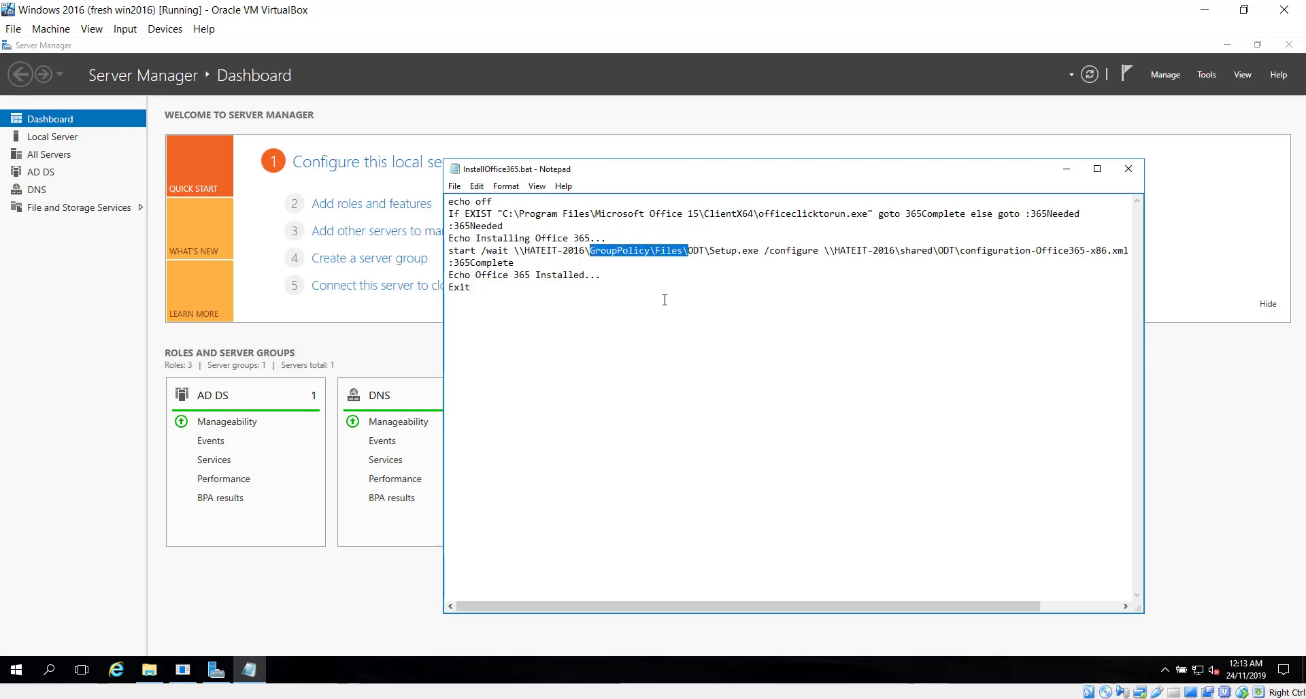
key(ctrl+v)
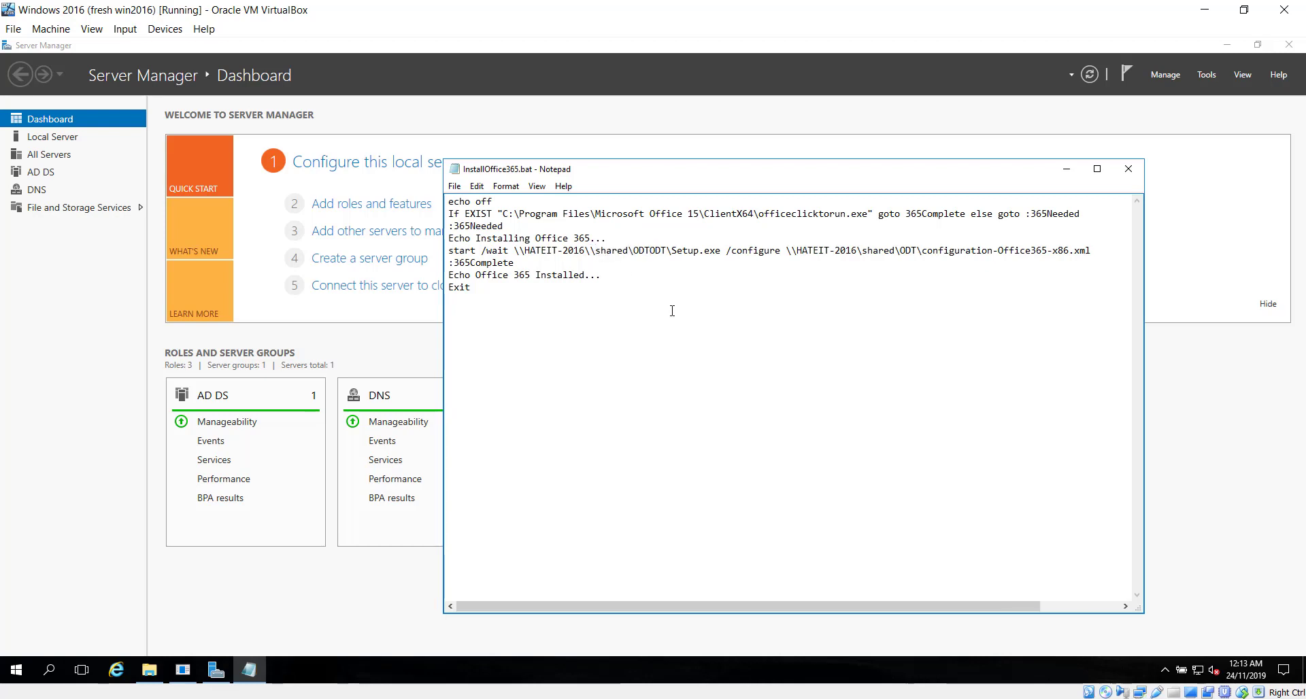
key(BackSpace)
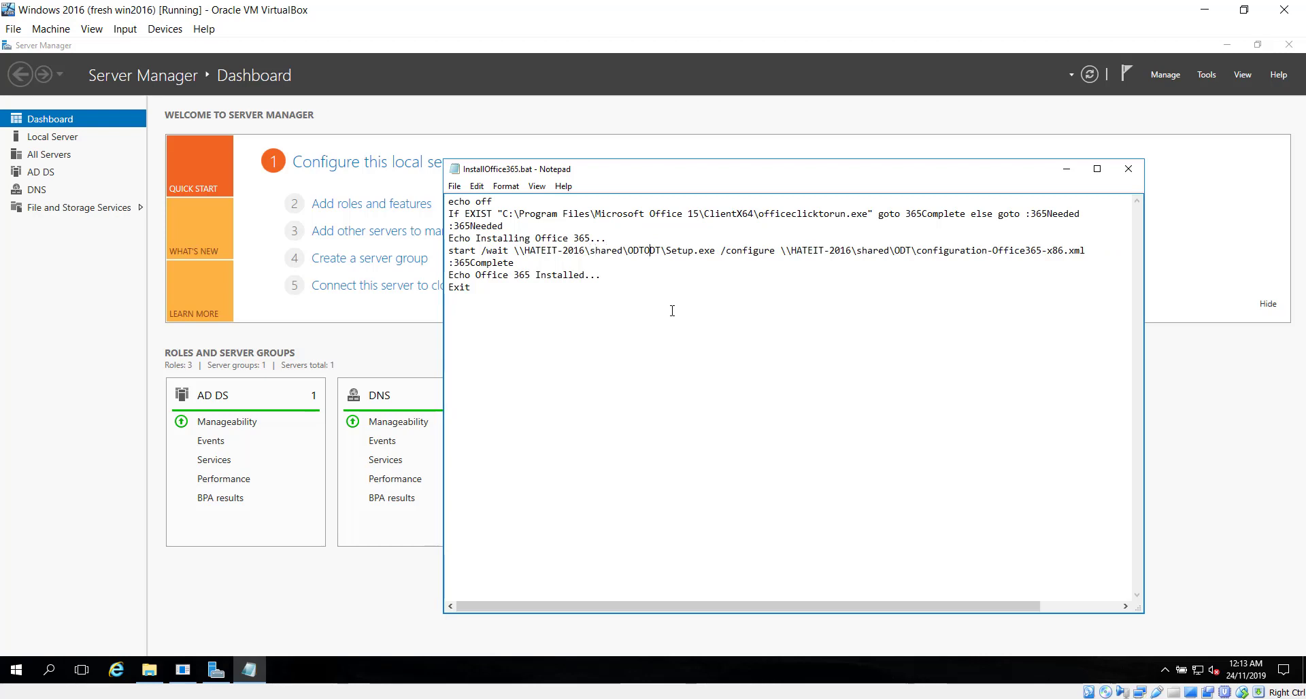
key(BackSpace)
key(BackSpace)
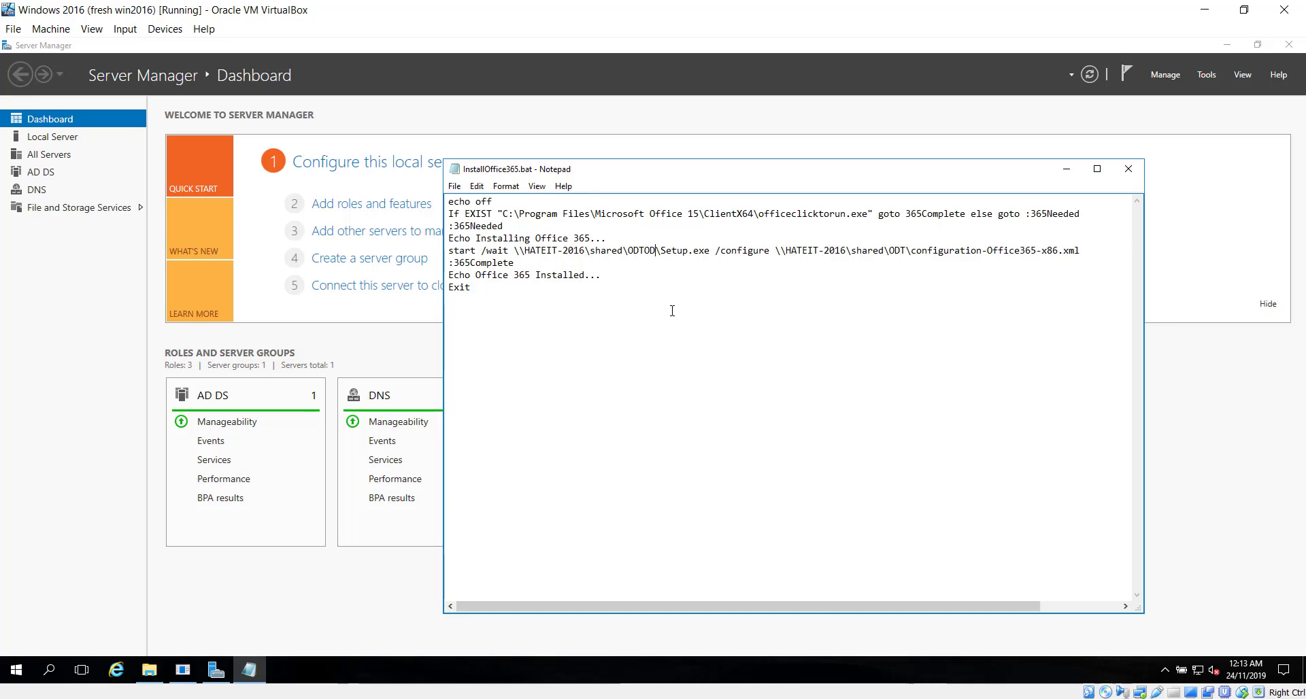
key(BackSpace)
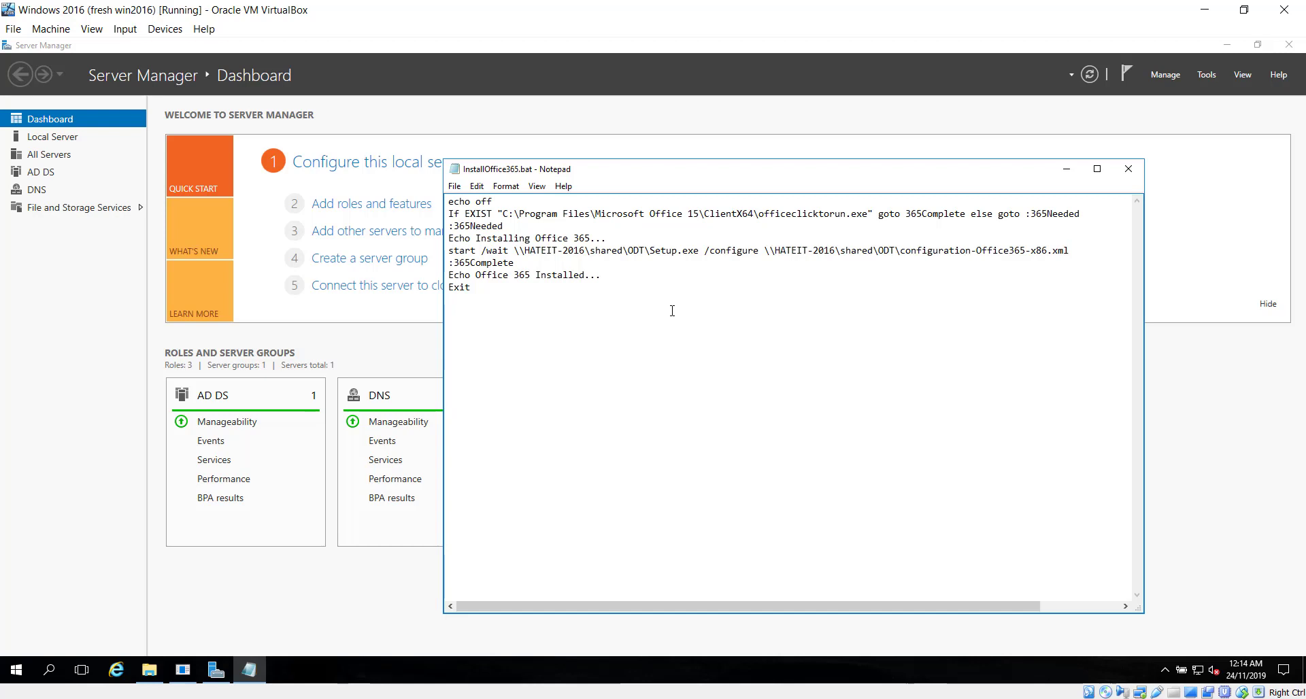
Close the batch file in Notepad and cancel the Shutdown Event Tracker prompt
click(672, 311)
click(1128, 179)
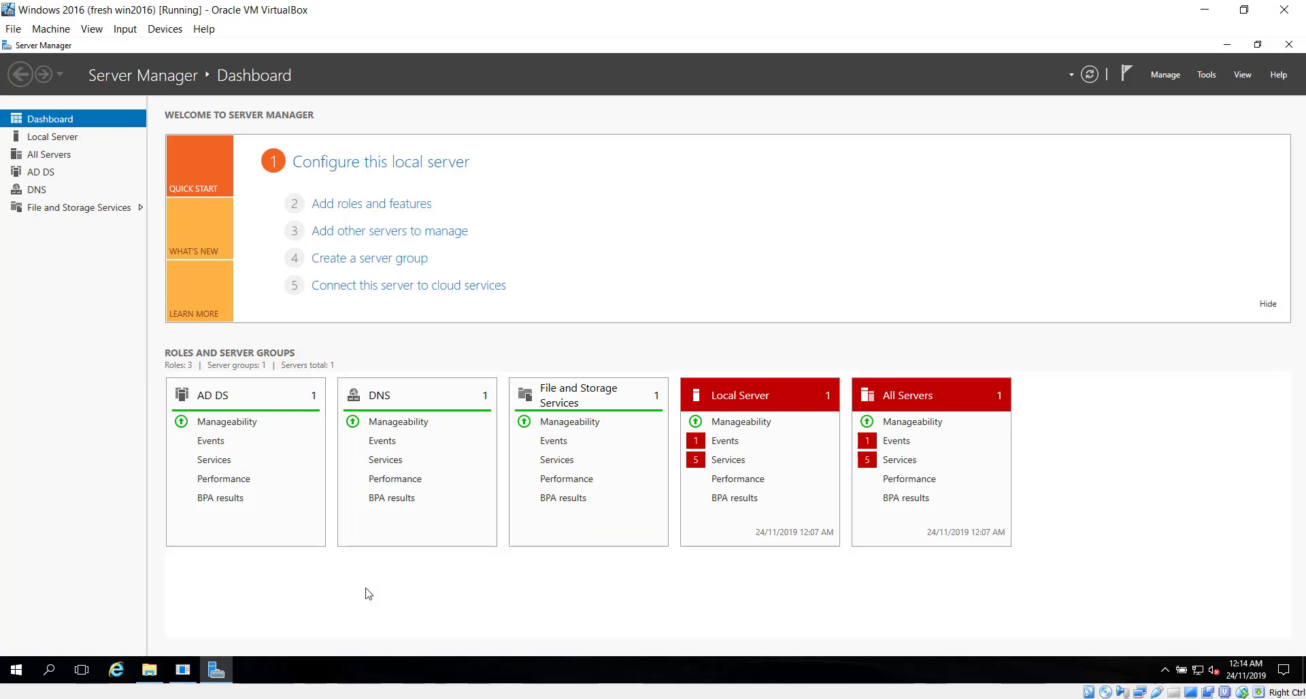
click(212, 671)
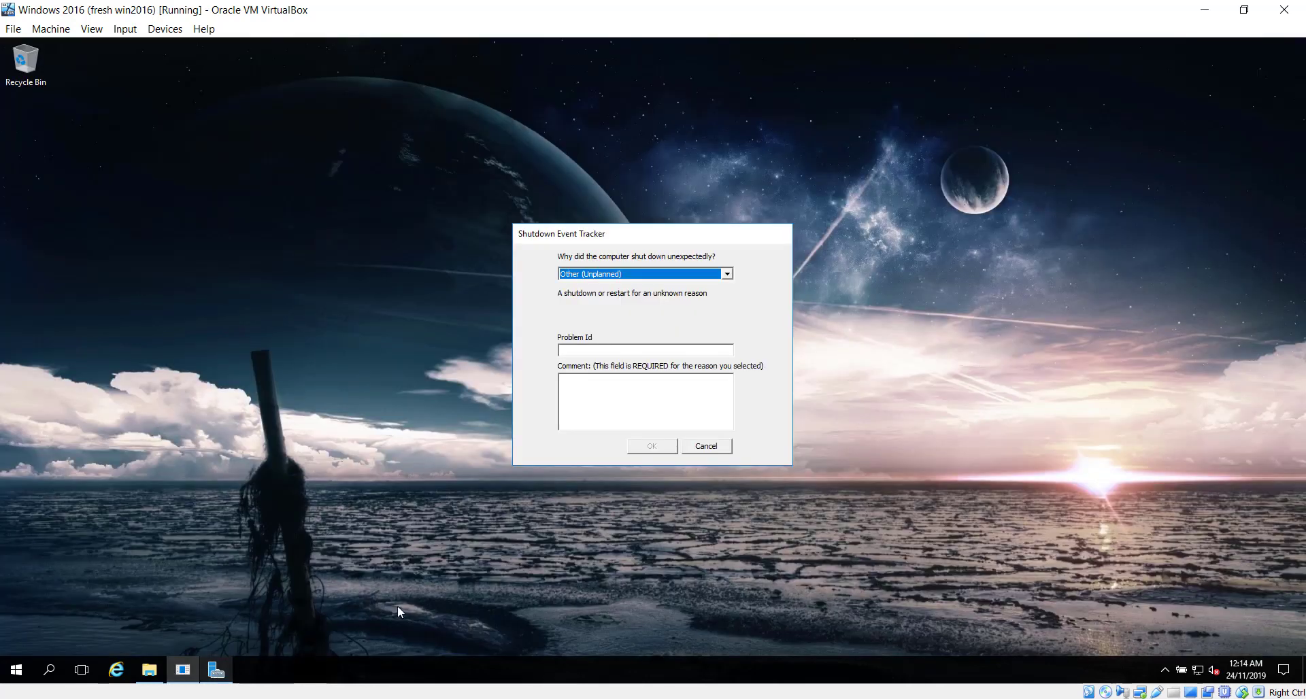
click(709, 450)
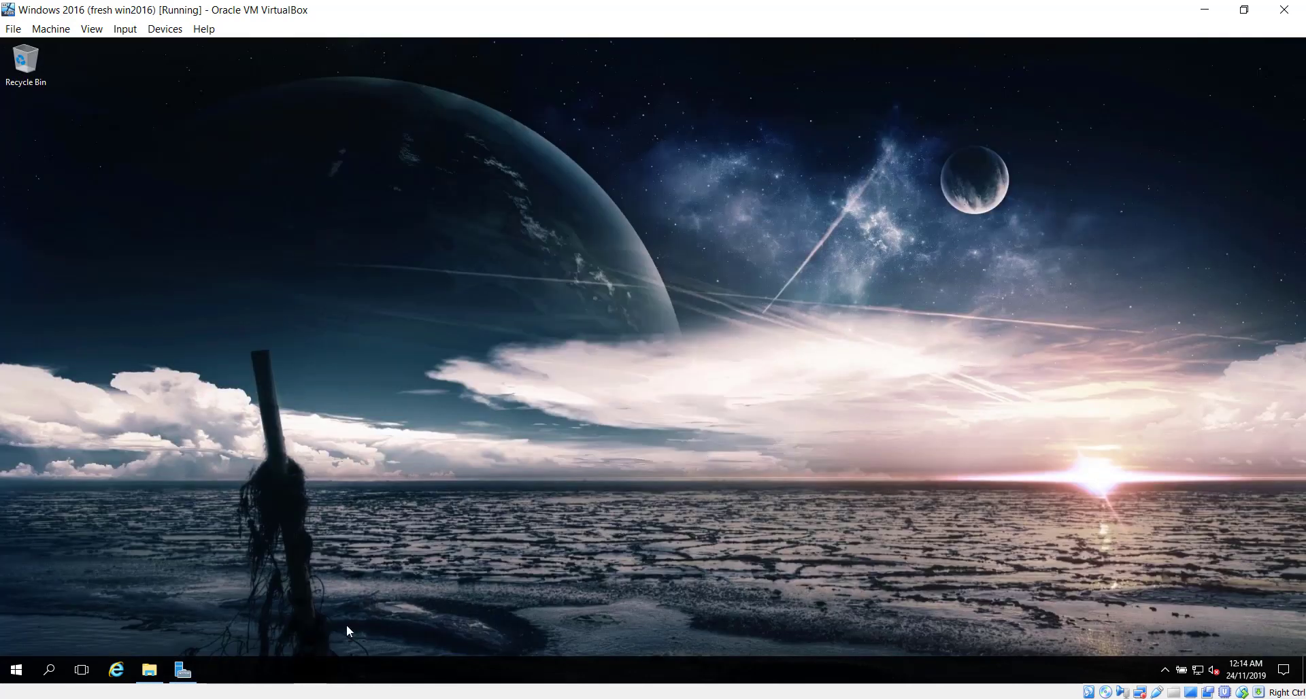
Launch Active Directory Users and Computers and browse hateit.local > Managed Users > Domain Admins
click(182, 672)
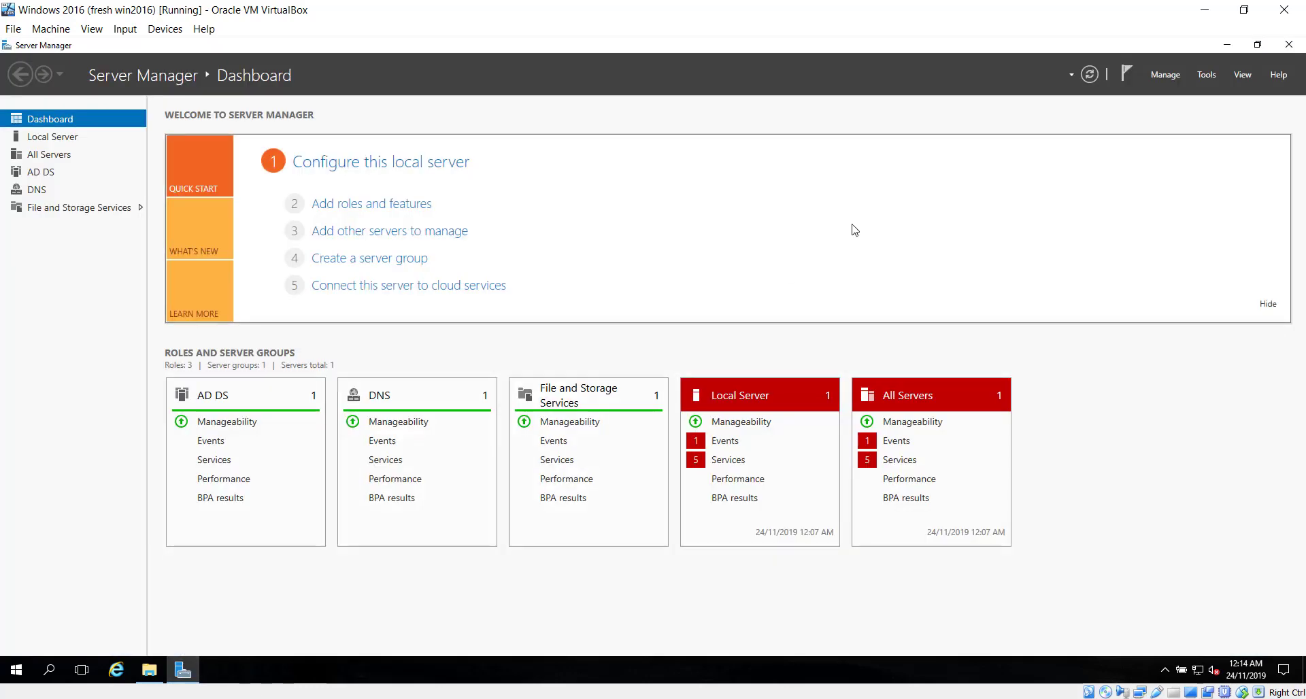
click(1207, 75)
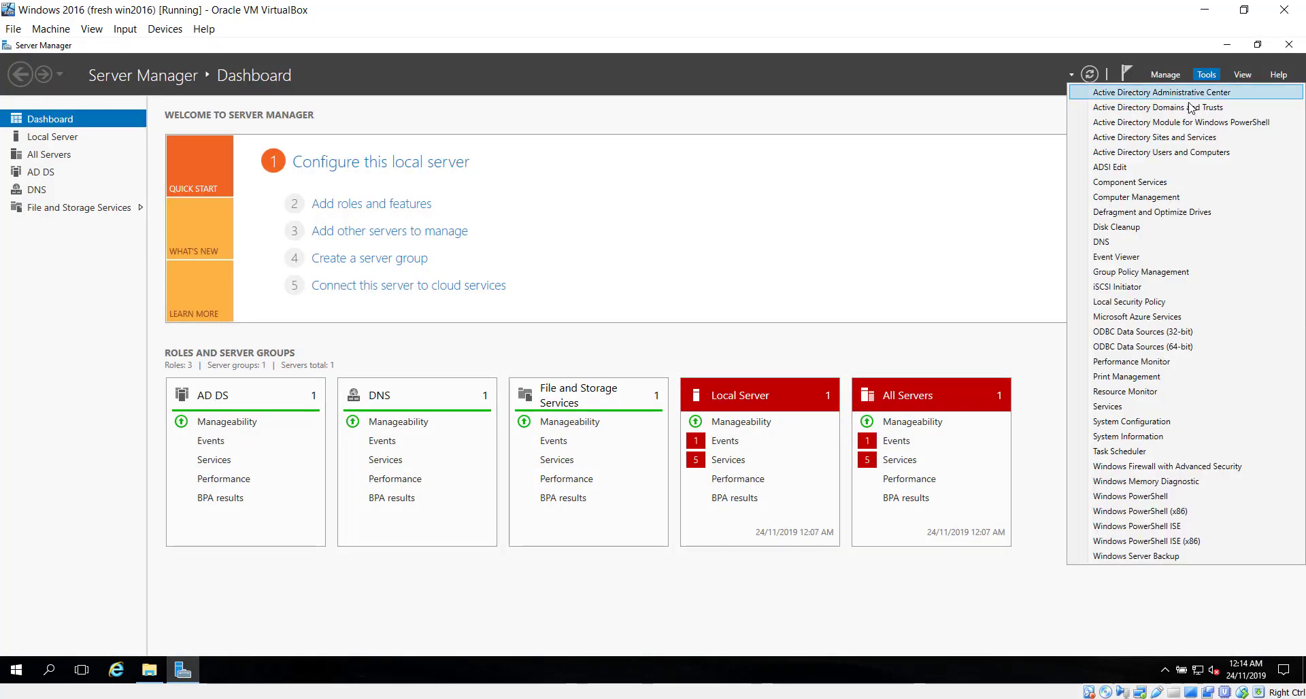
click(1173, 158)
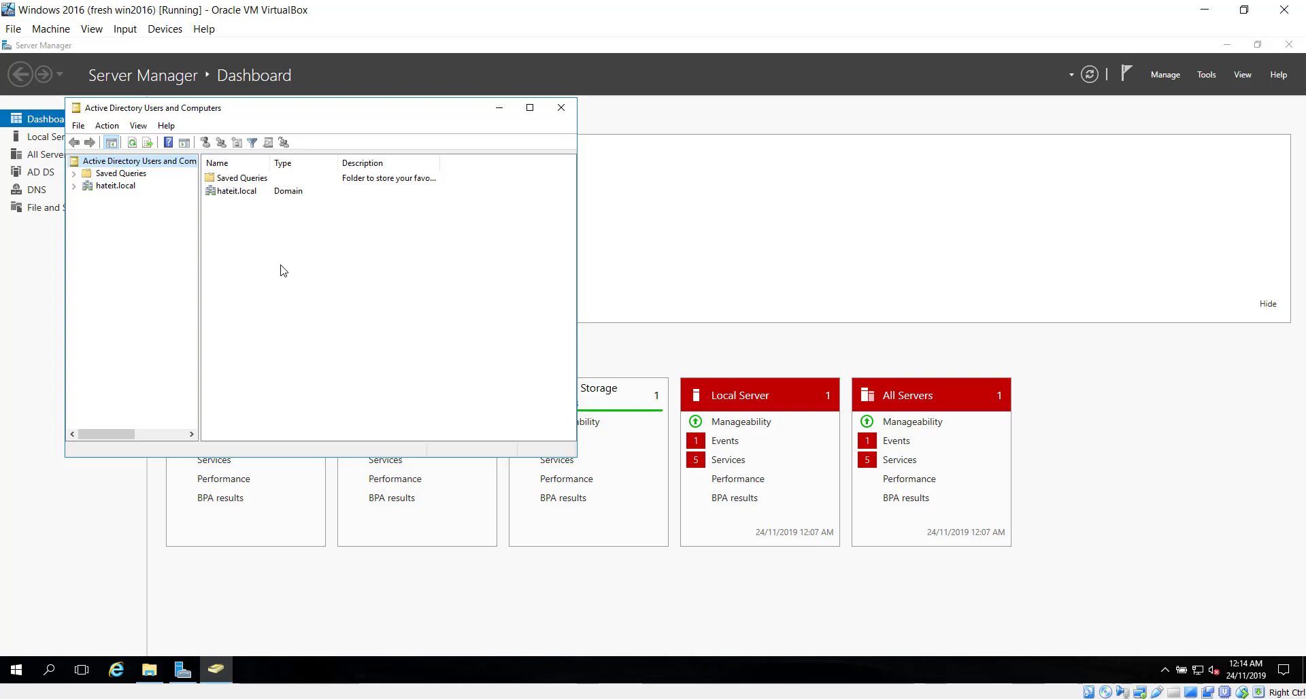
click(75, 186)
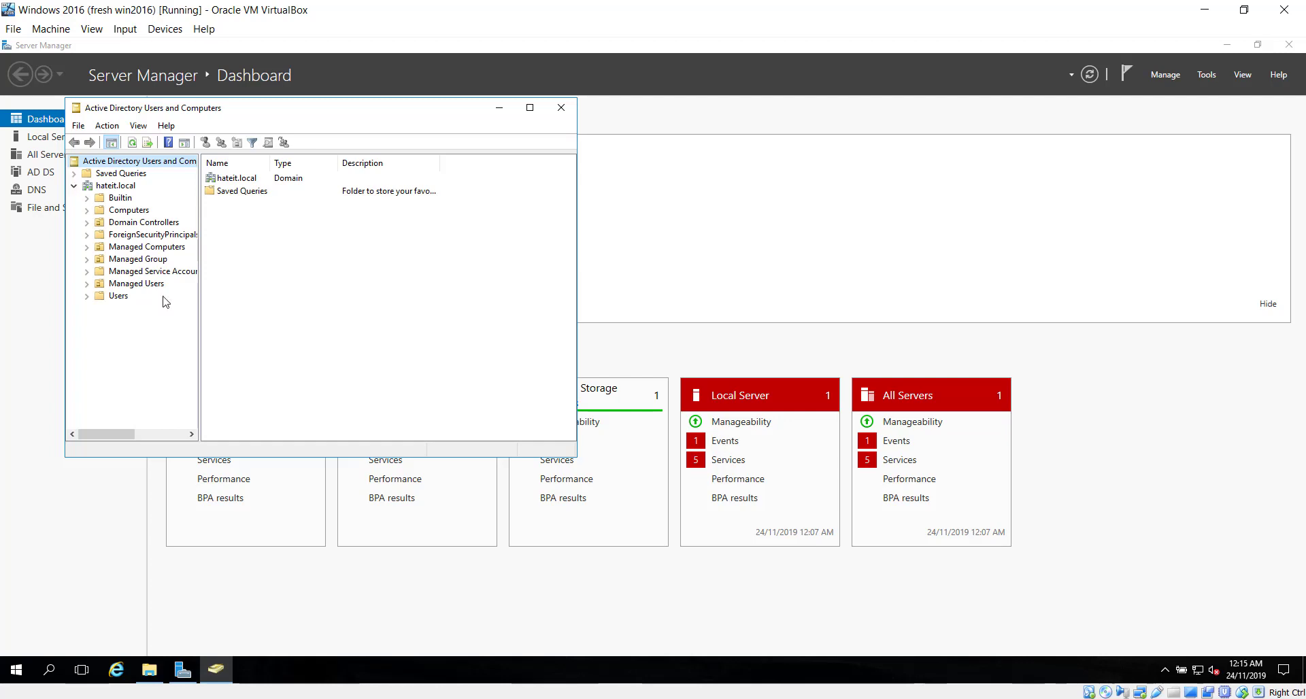
click(88, 284)
click(142, 297)
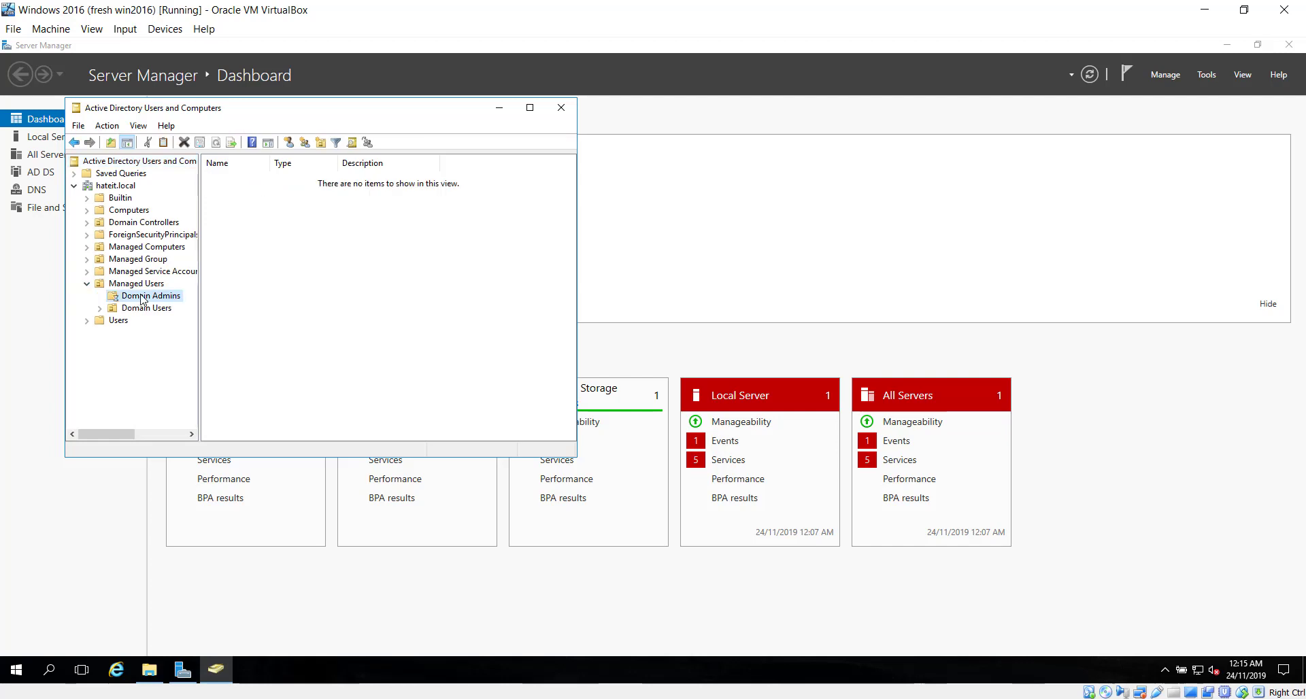
click(141, 310)
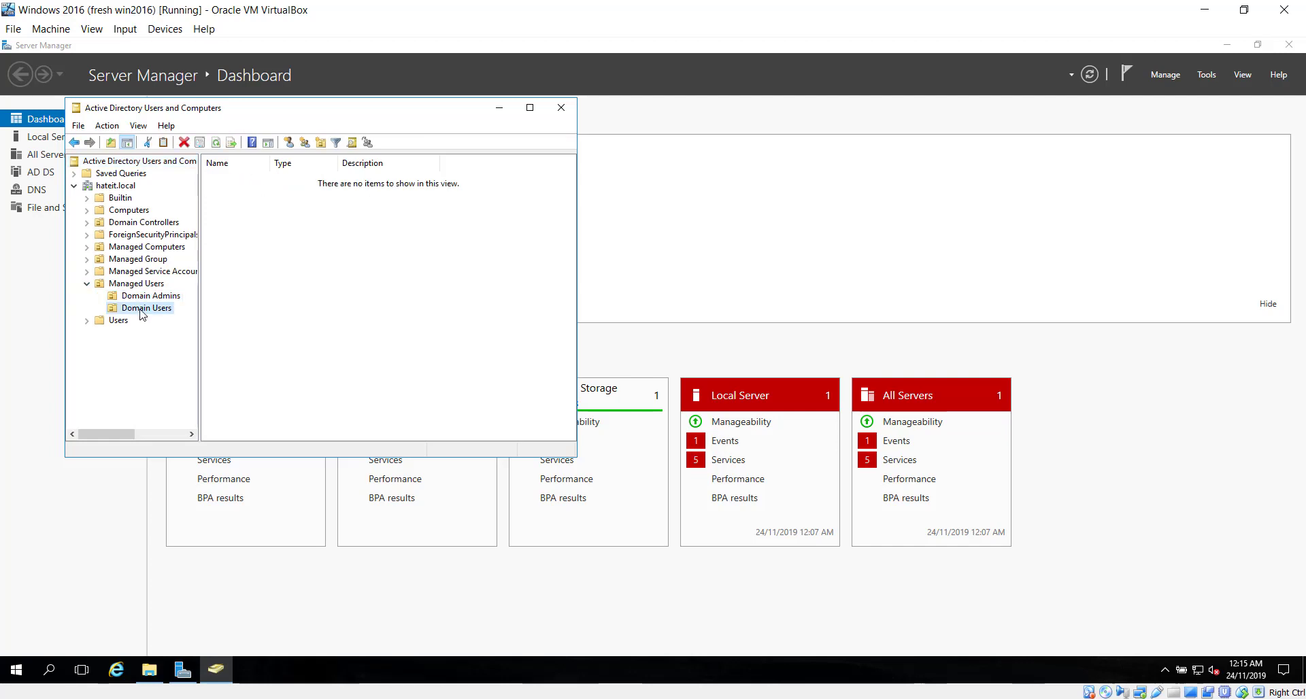
click(138, 297)
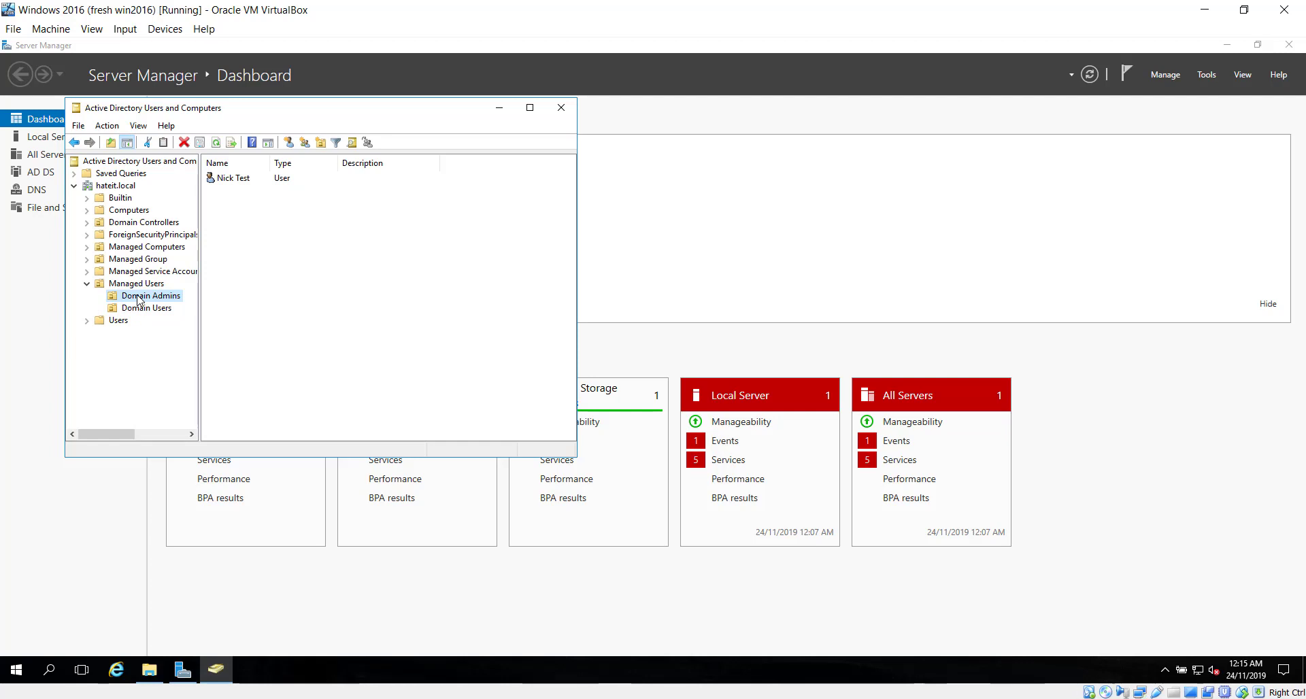
Check the test user's Member Of tab in Properties, then cancel without changes
click(231, 179)
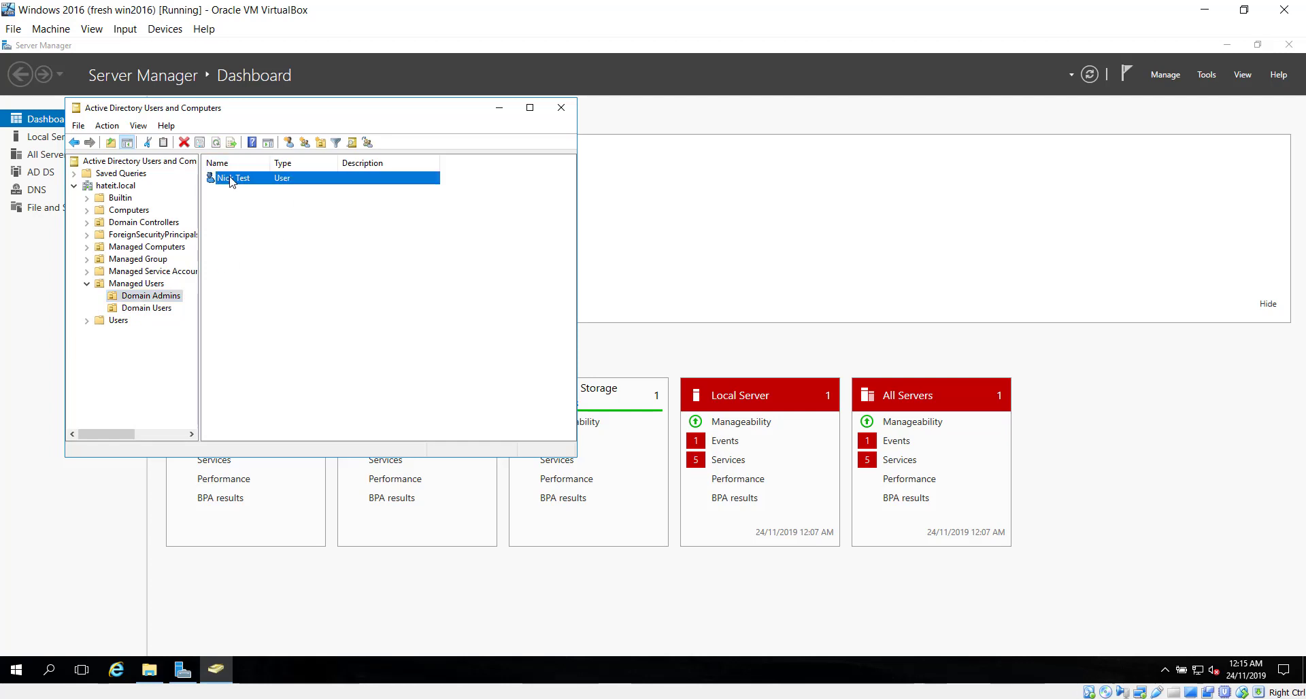
right_click(232, 180)
click(305, 366)
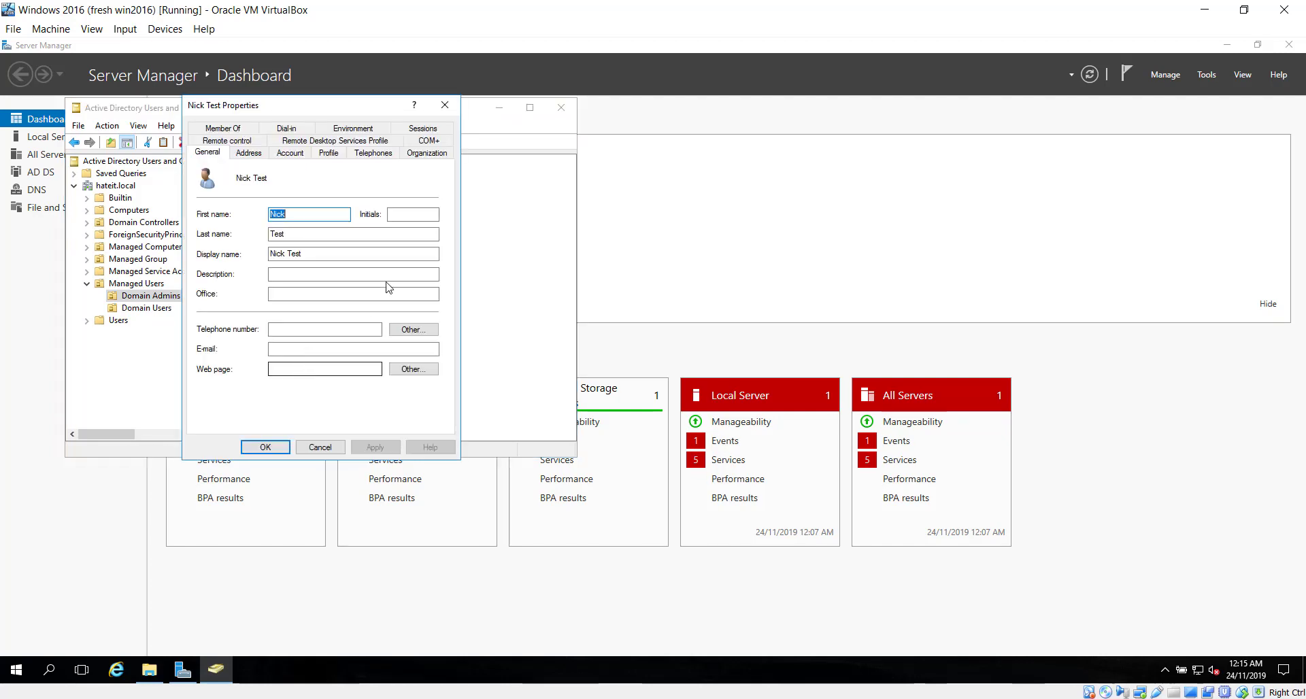
click(223, 128)
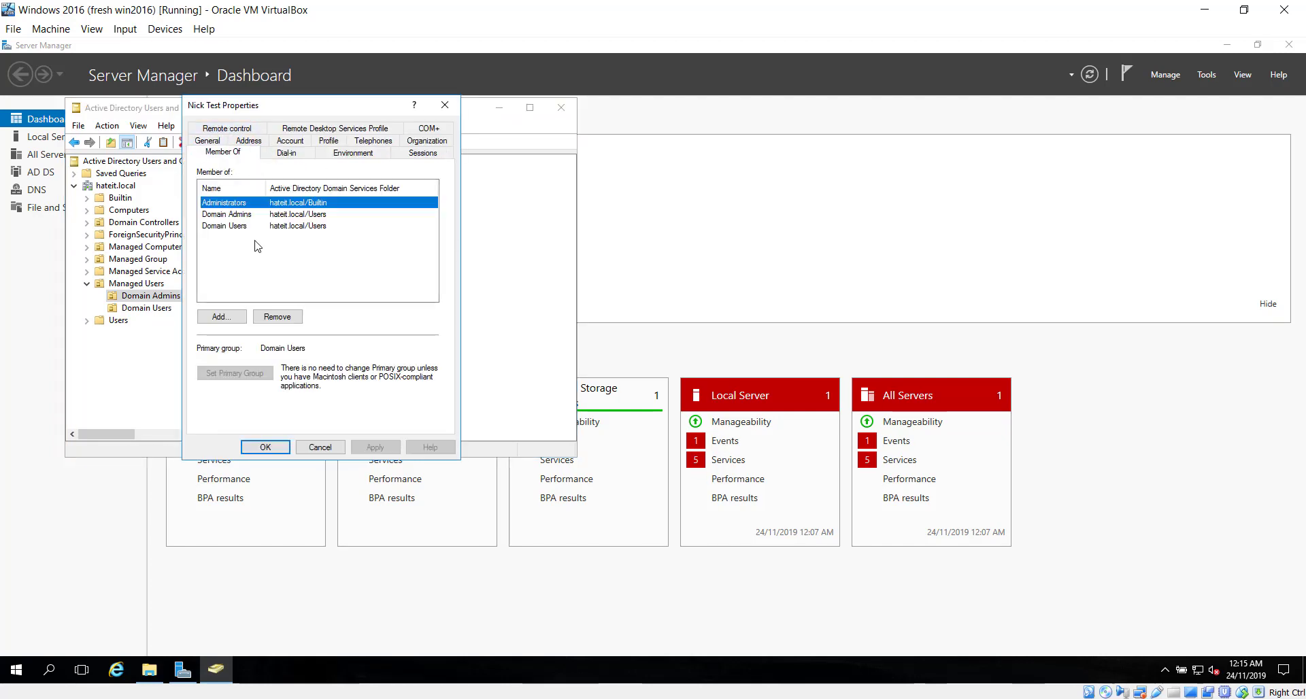
click(320, 447)
click(313, 356)
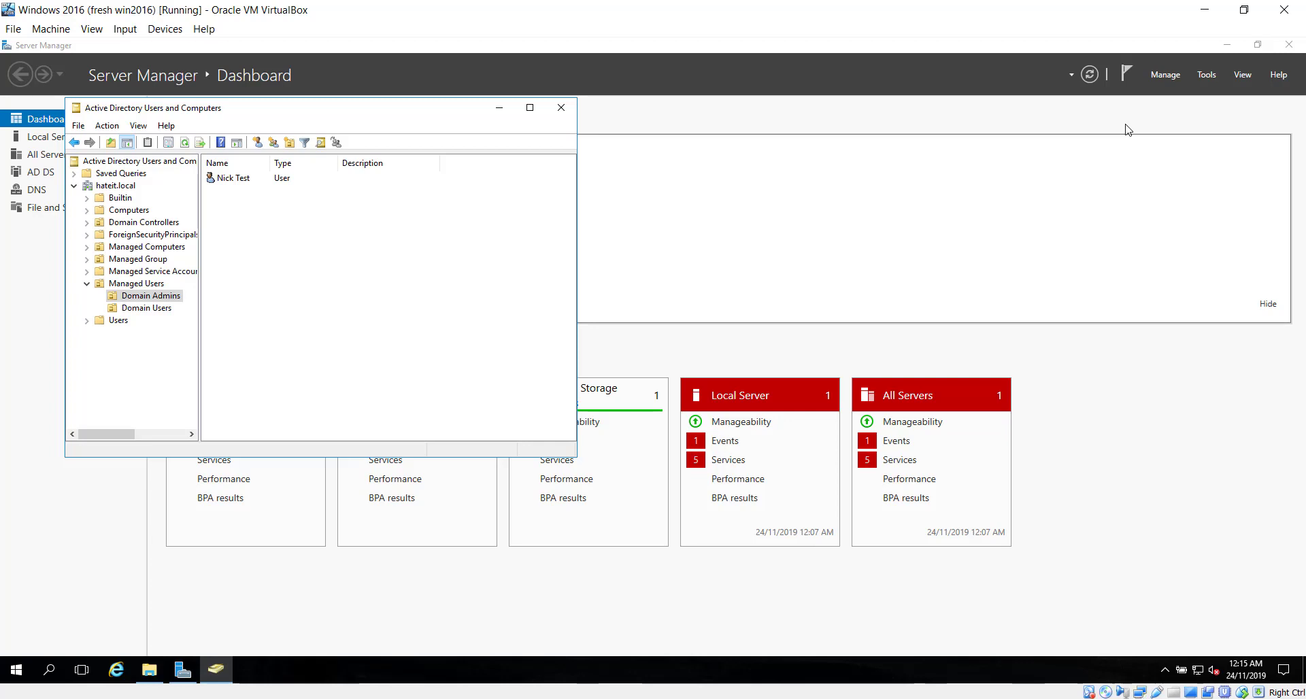
Launch Group Policy Management, expand hateit.local > Domains, and enlarge the window and panes
click(1207, 76)
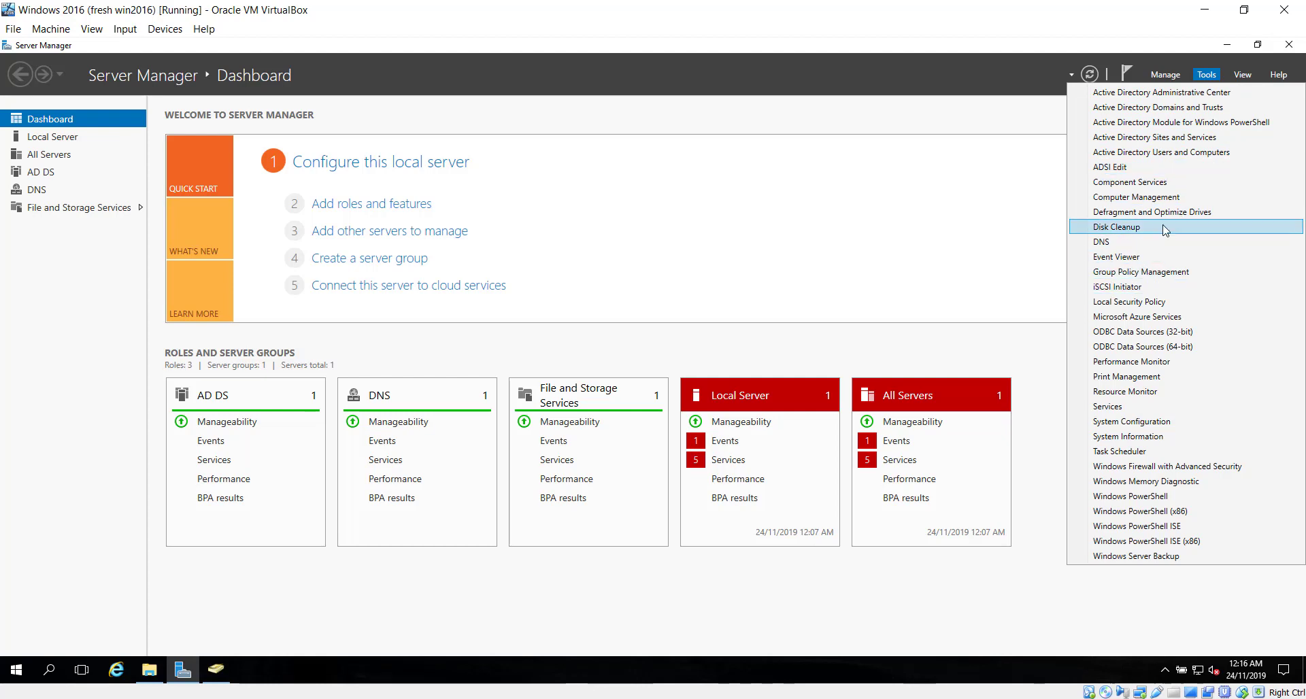
click(1166, 275)
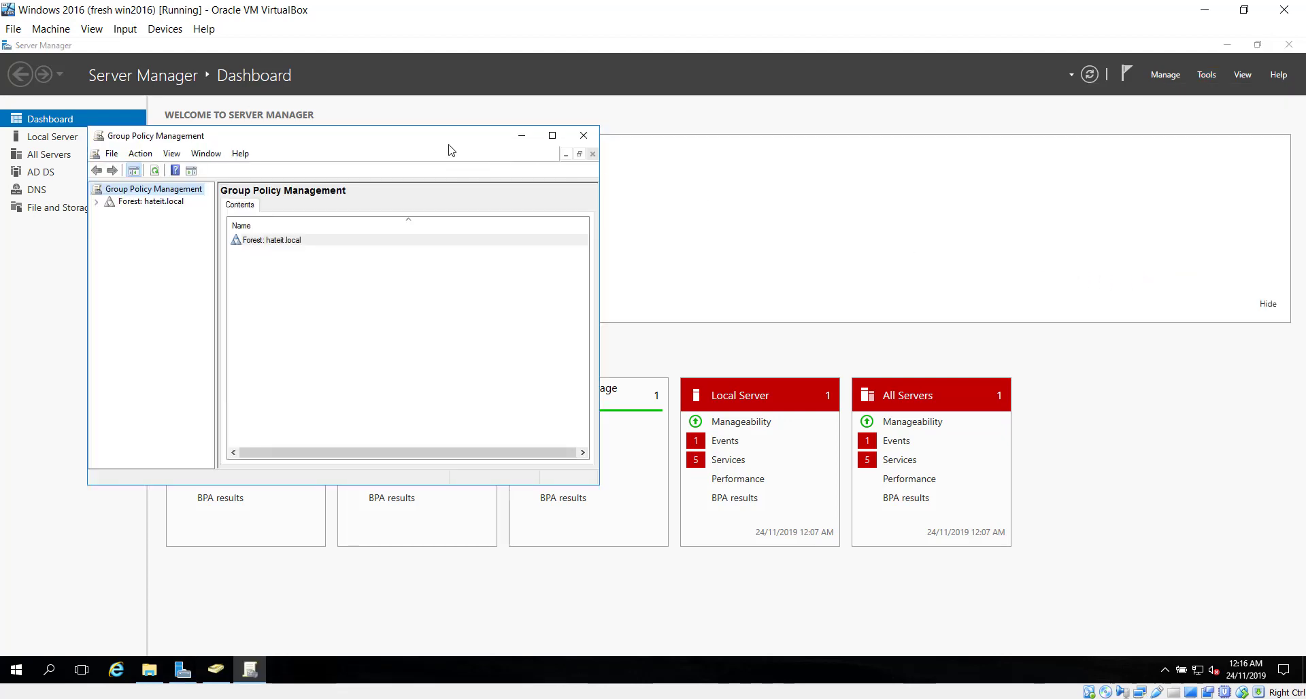
drag(333, 139, 721, 138)
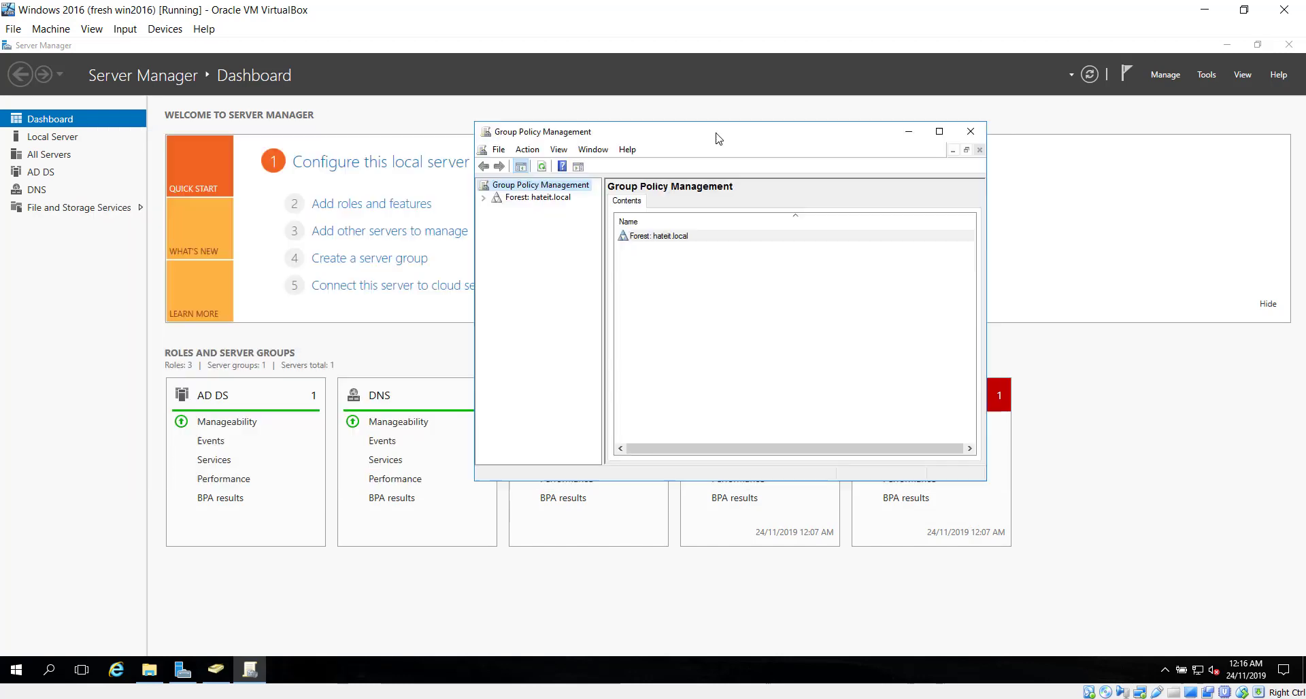
click(484, 198)
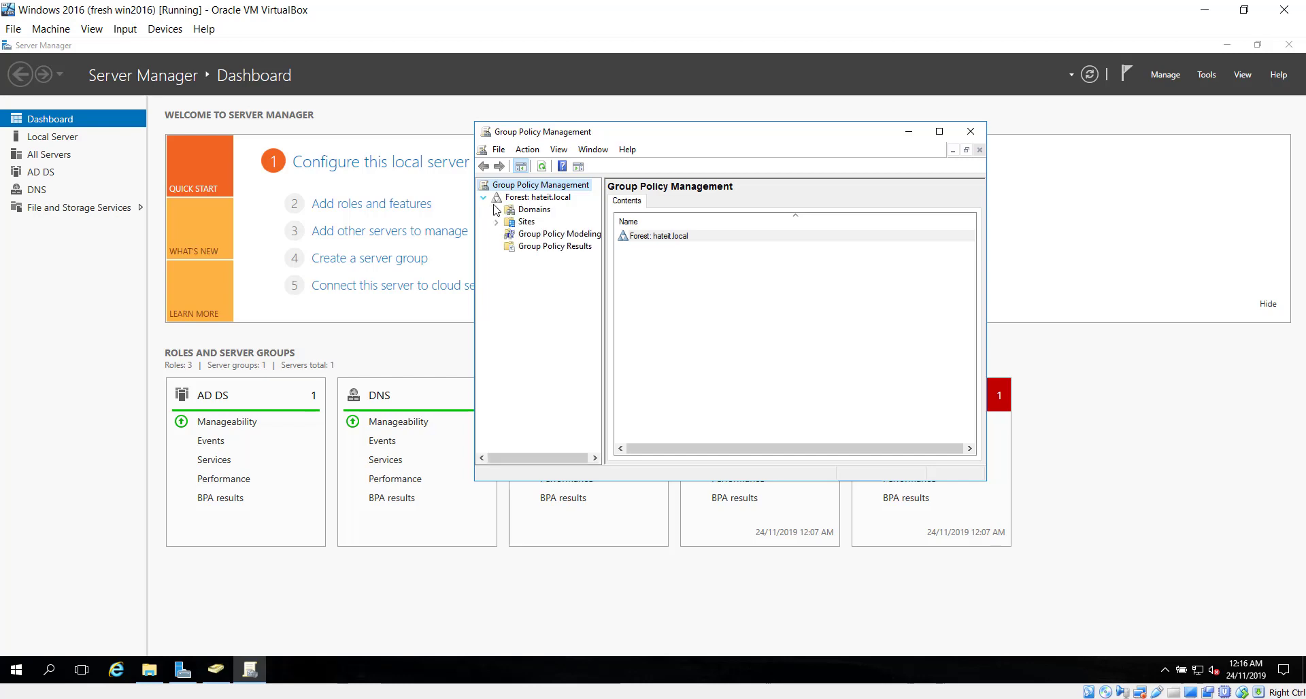
click(497, 210)
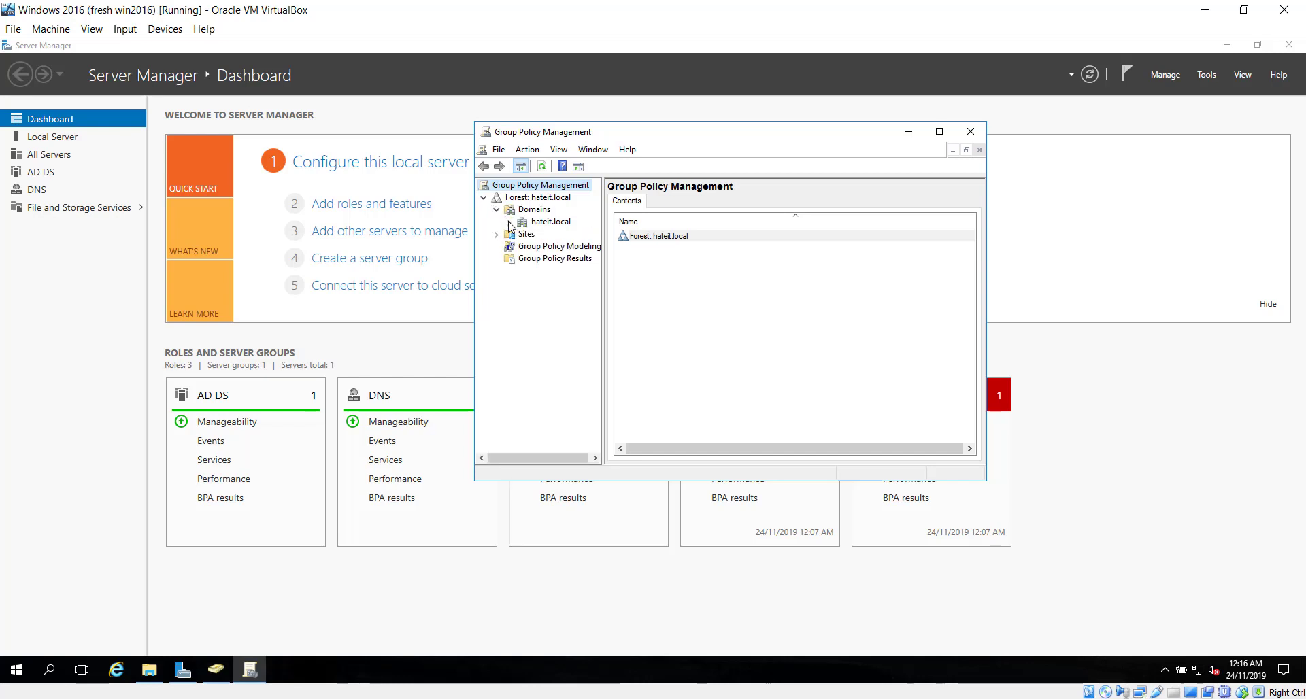
click(509, 222)
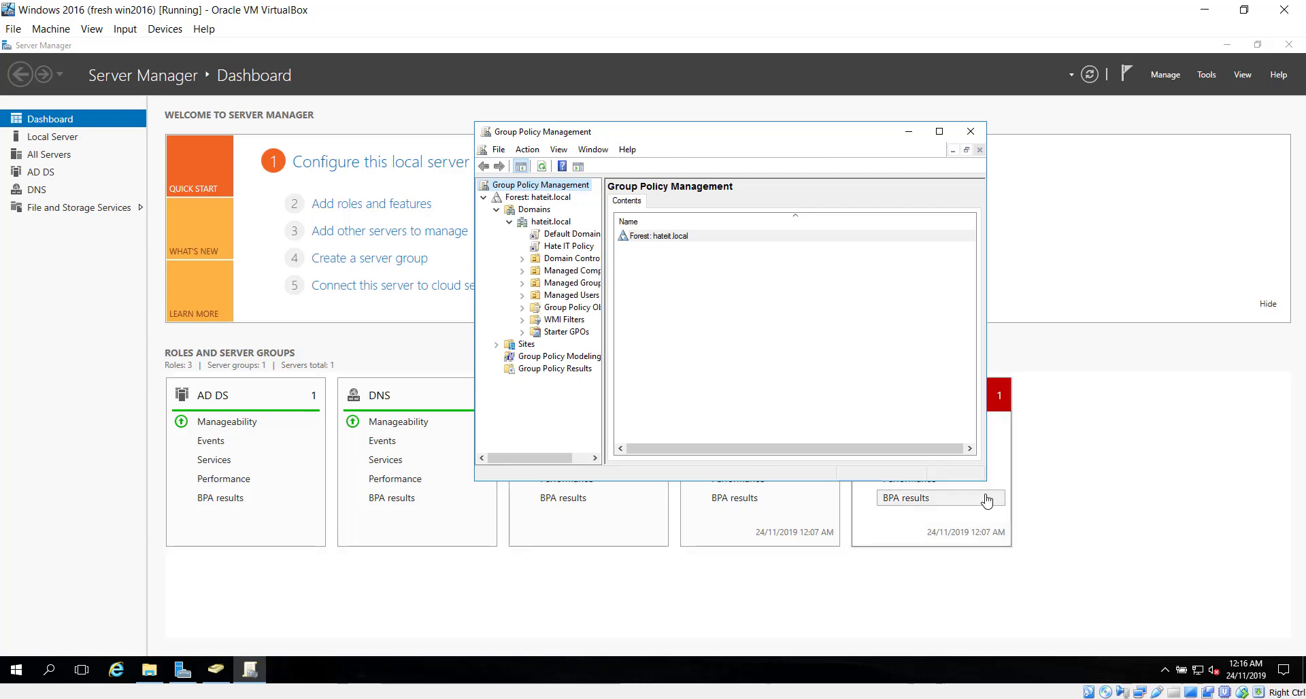
drag(987, 480, 1189, 597)
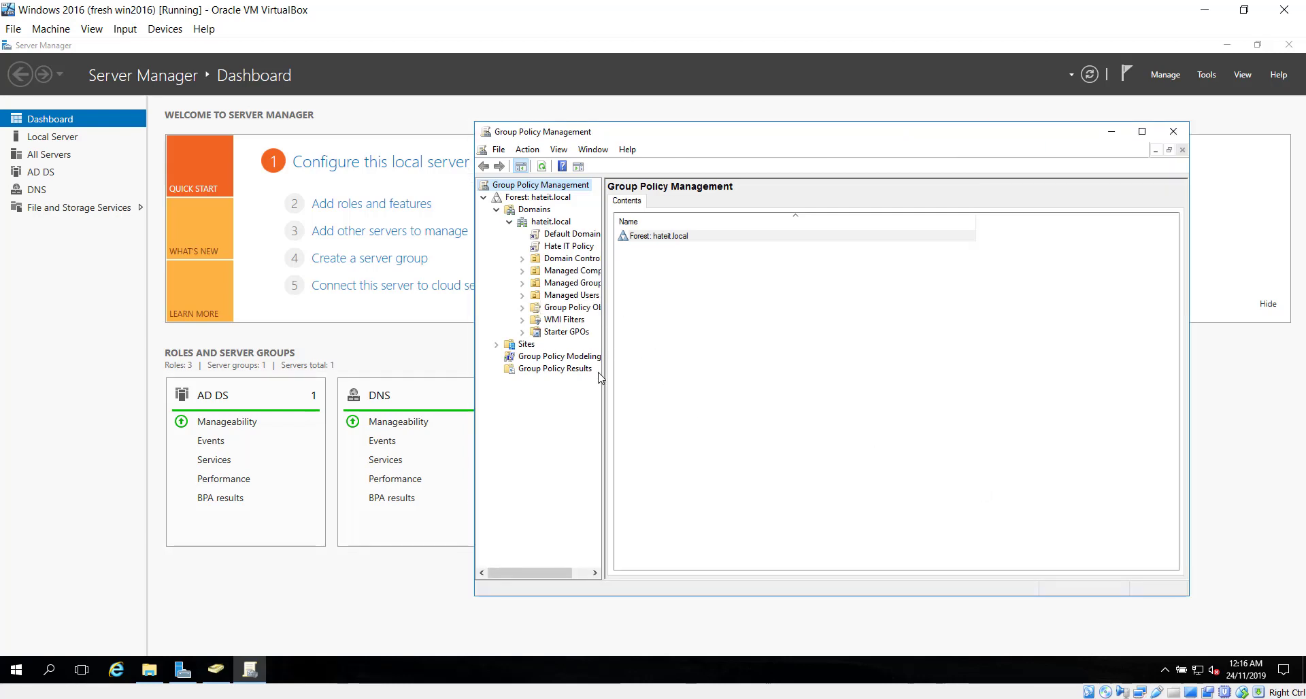
drag(604, 389, 664, 393)
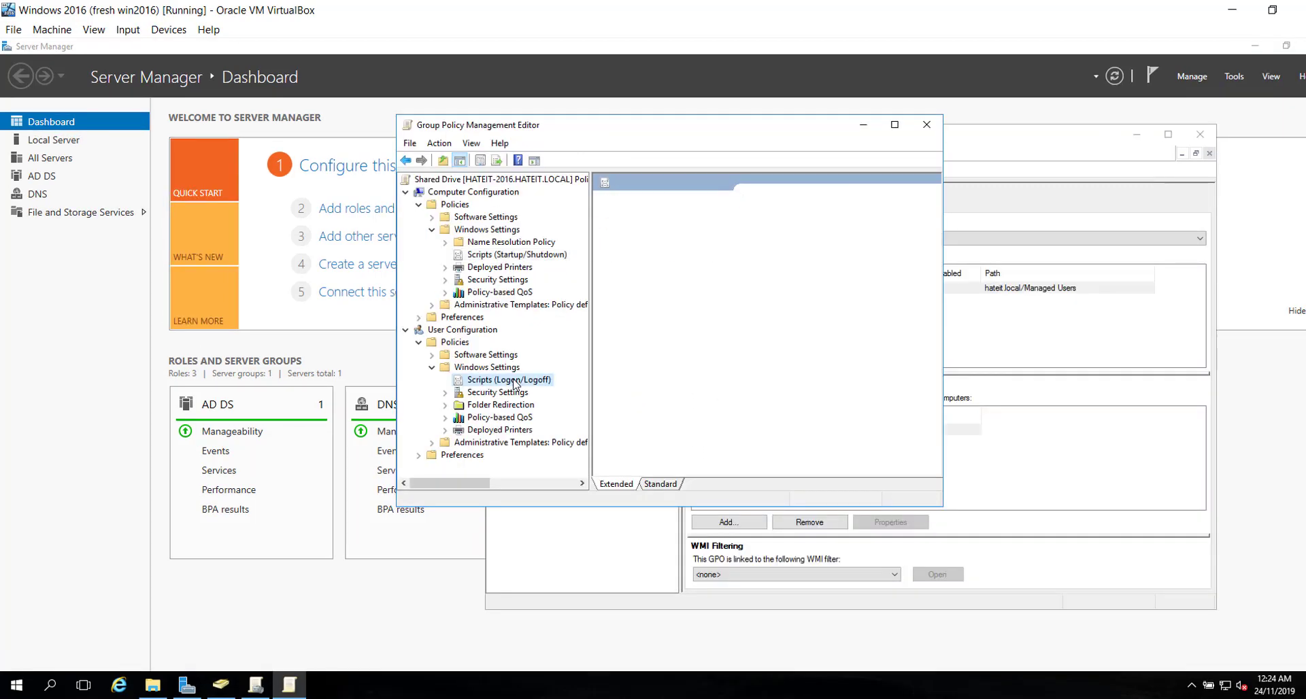
Open the Logon script properties under Scripts (Logon/Logoff) and start adding a script
click(503, 376)
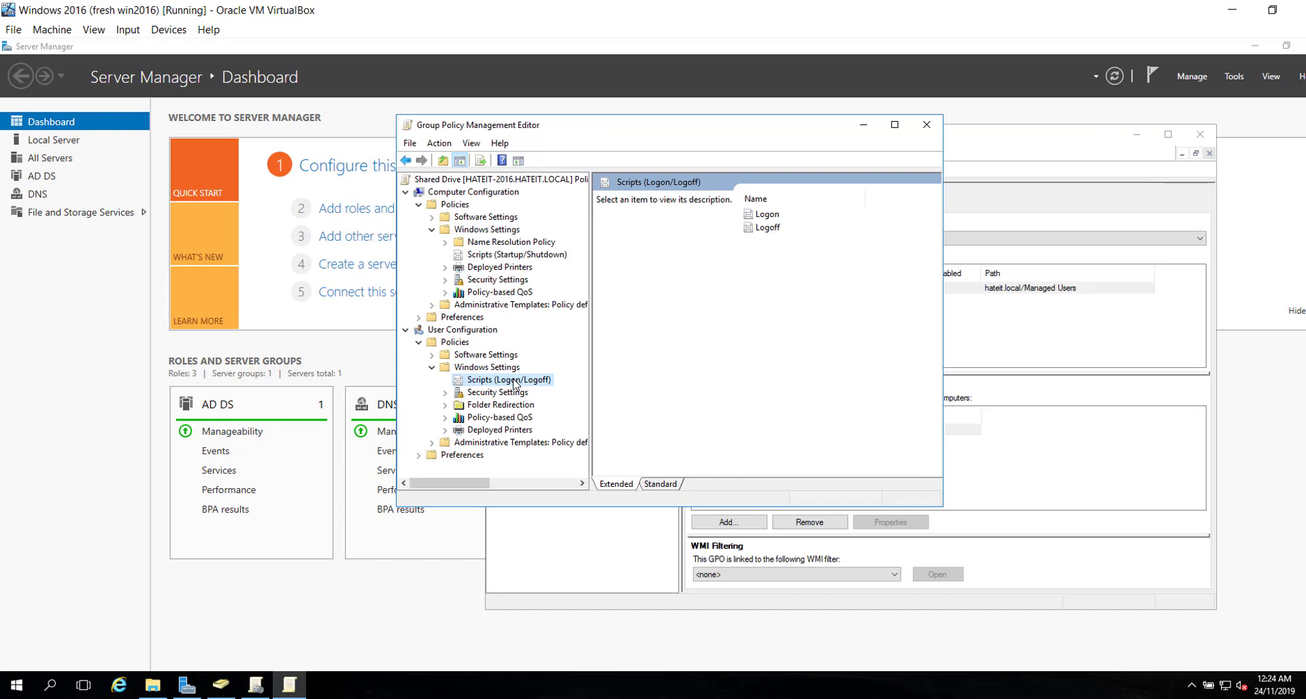
double_click(767, 215)
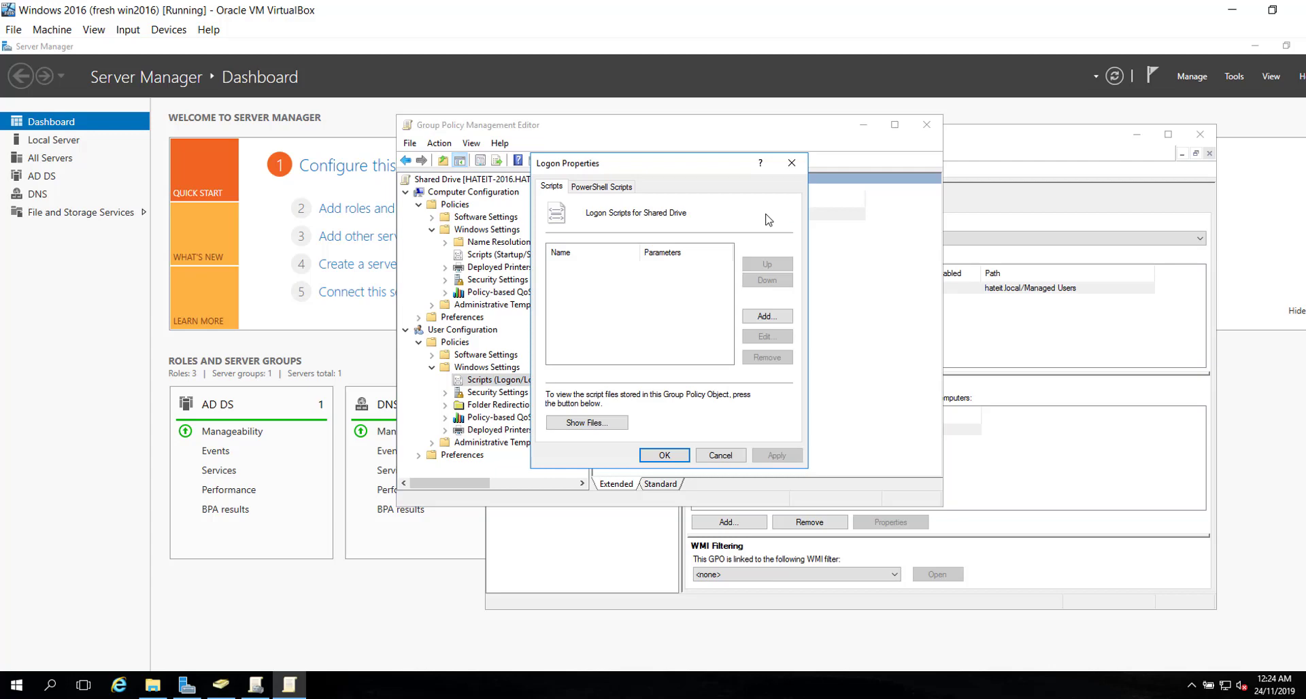
click(768, 317)
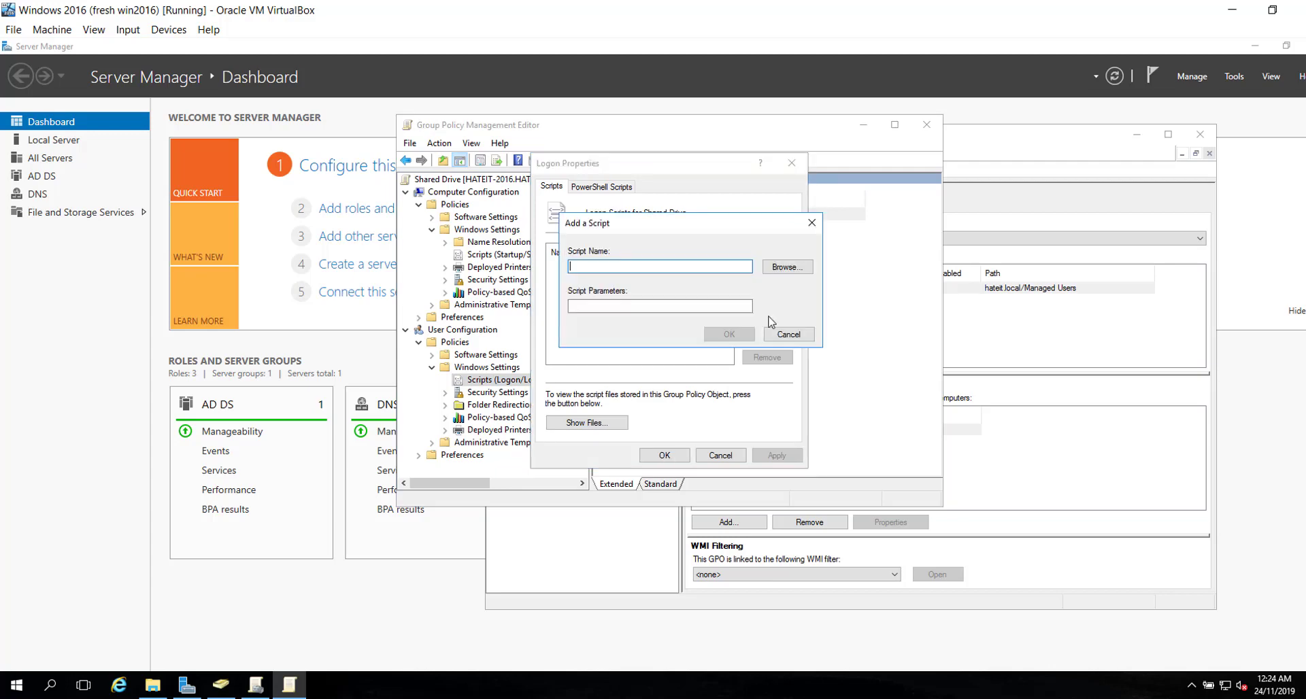
click(790, 272)
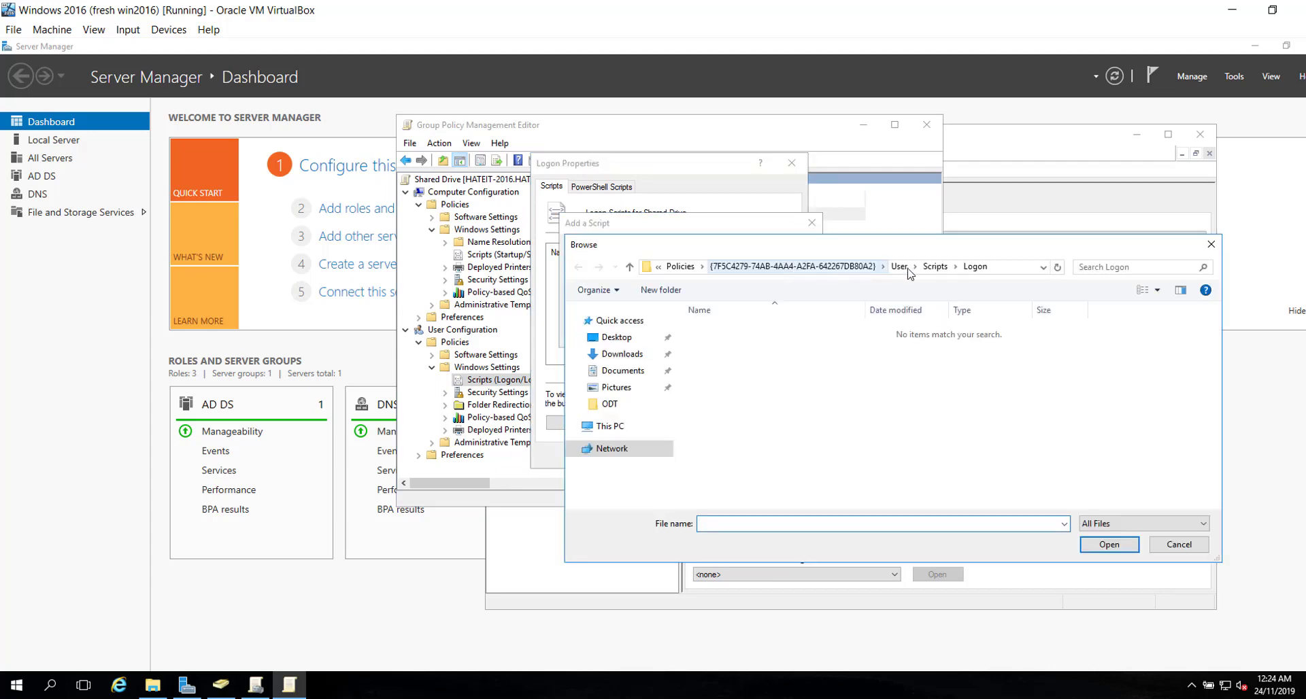
Browse to \\HATEIT-2016\shared\ODT and choose InstallOffice365.bat as the logon script
click(998, 269)
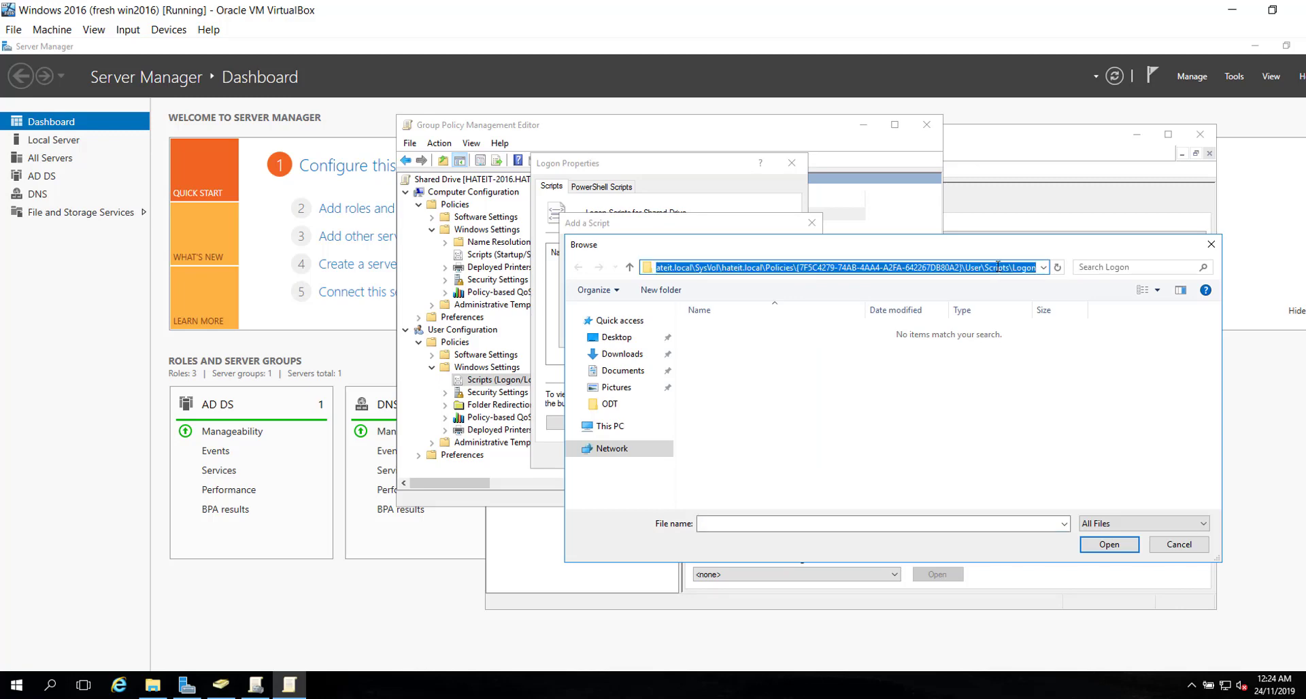
text(\\N)
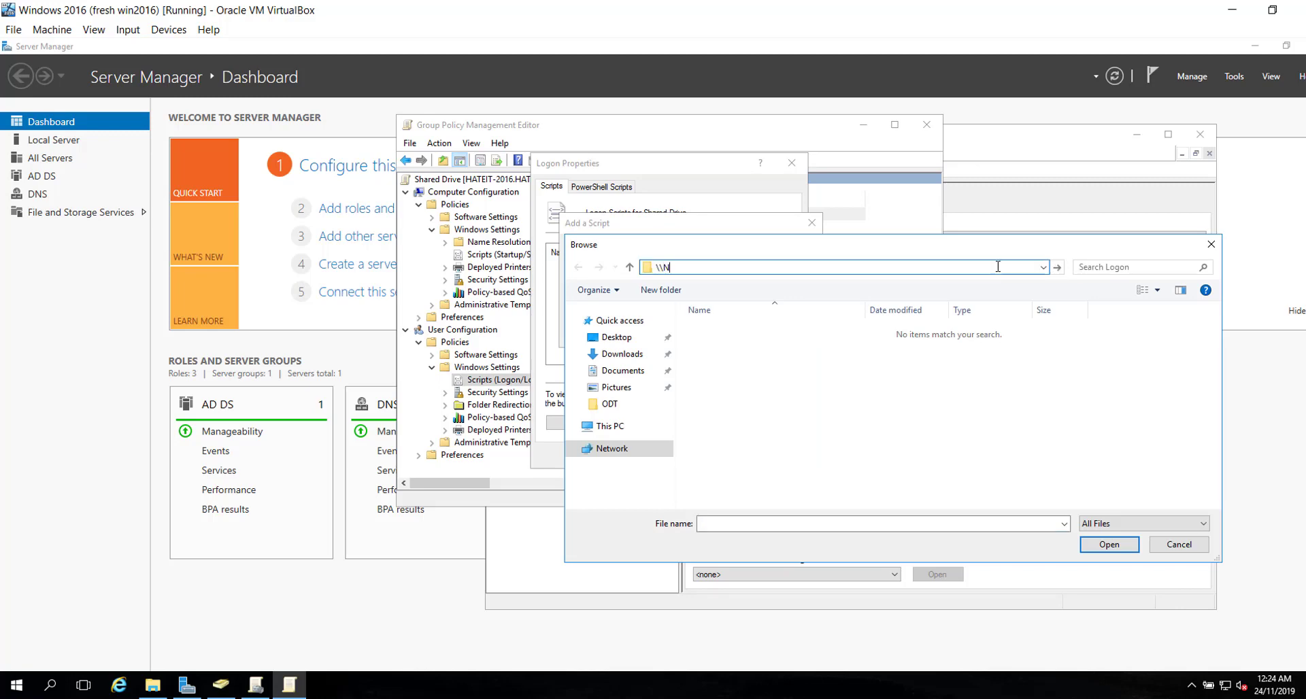
key(BackSpace)
text(HATEIT-2016)
key(Return)
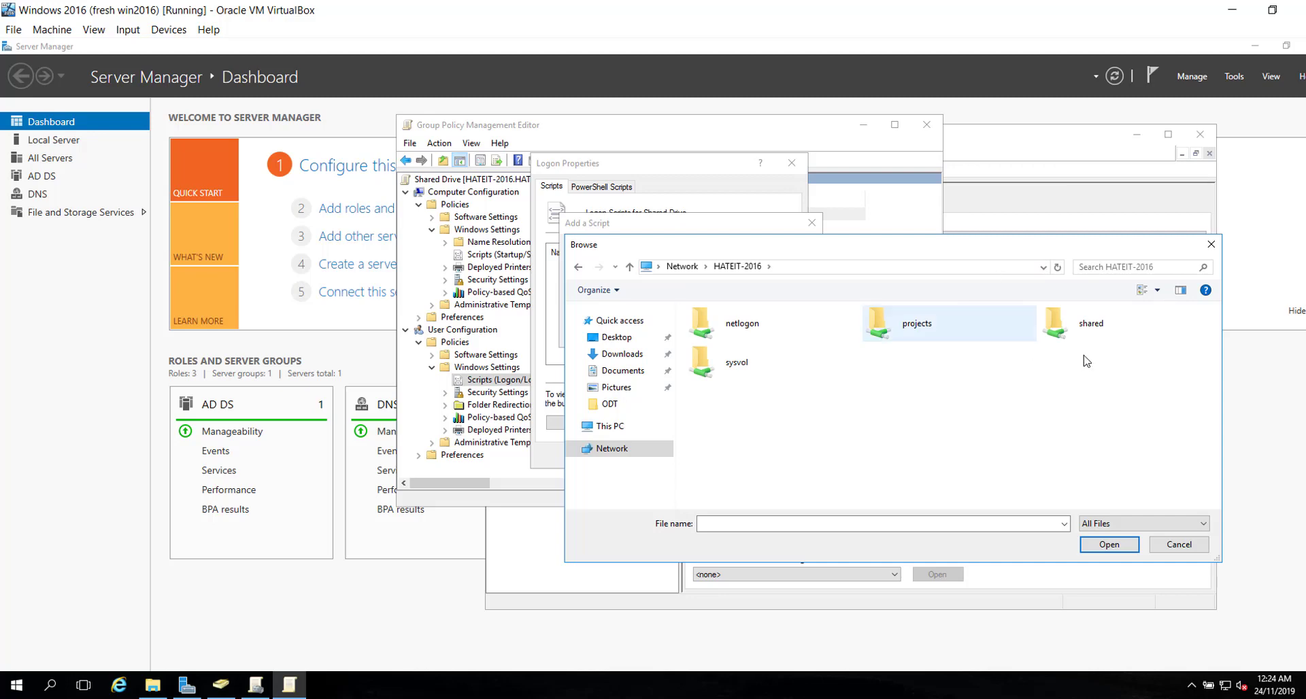
double_click(1075, 332)
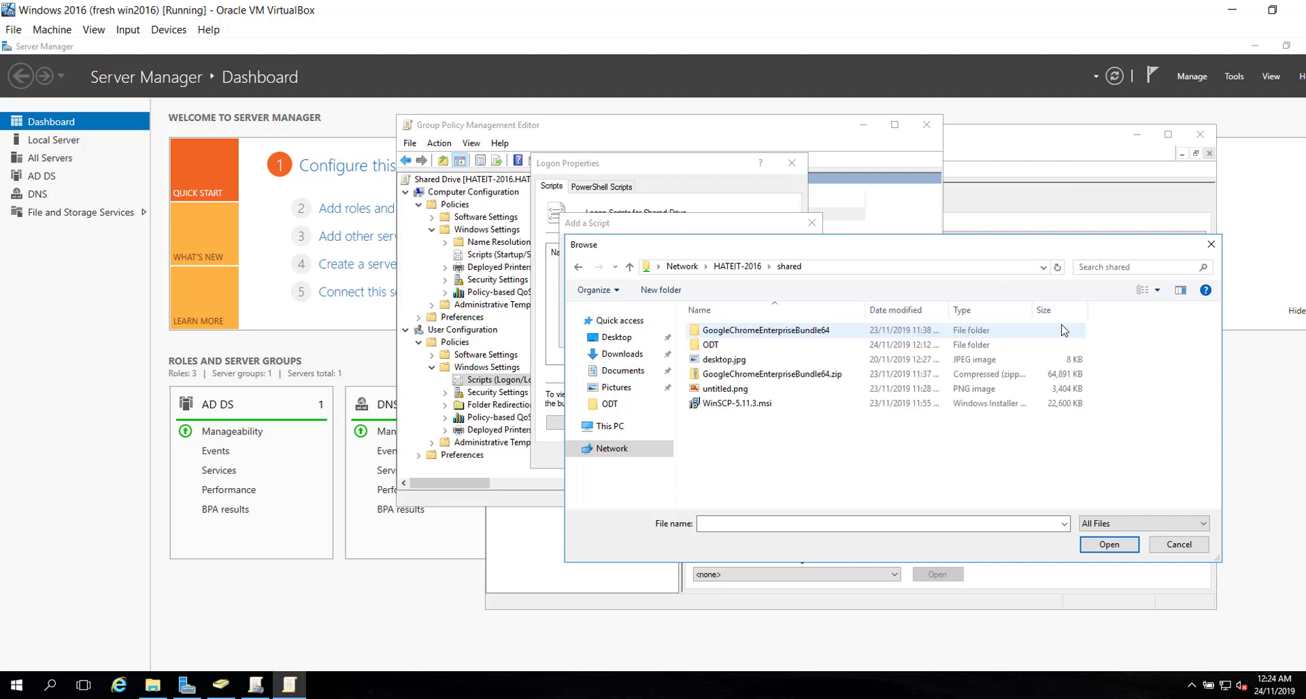
double_click(796, 340)
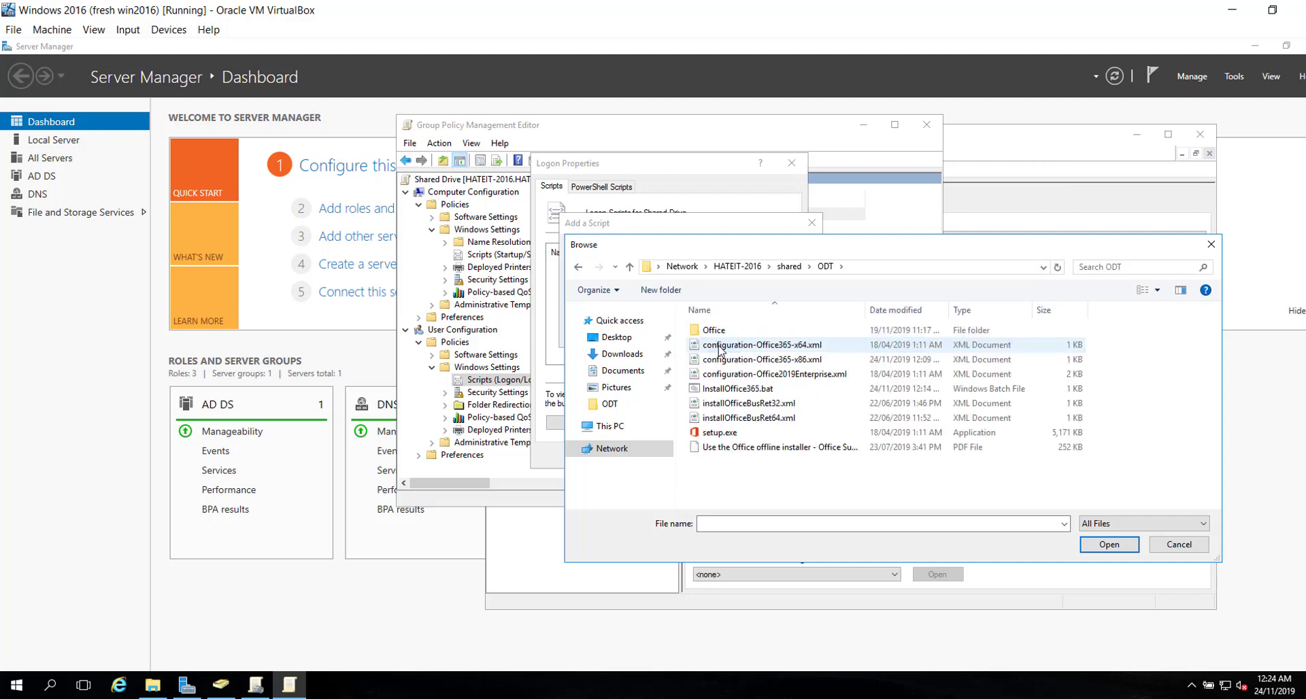
click(755, 390)
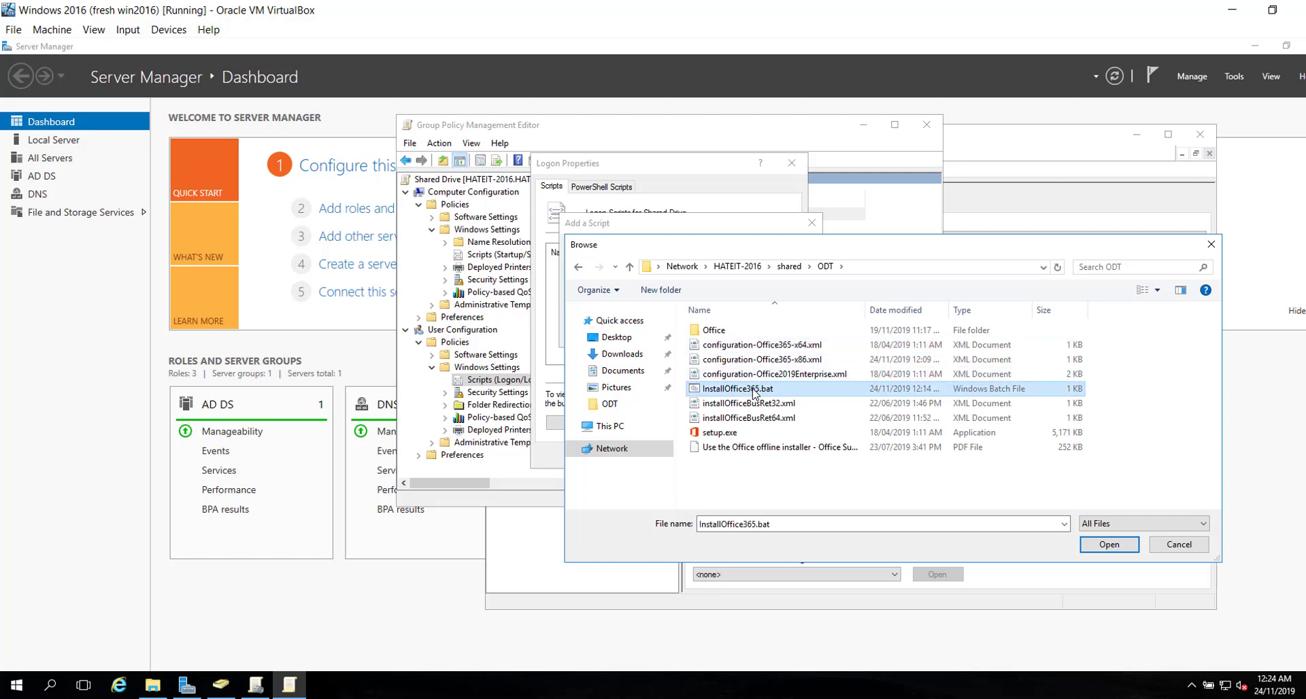
click(1096, 544)
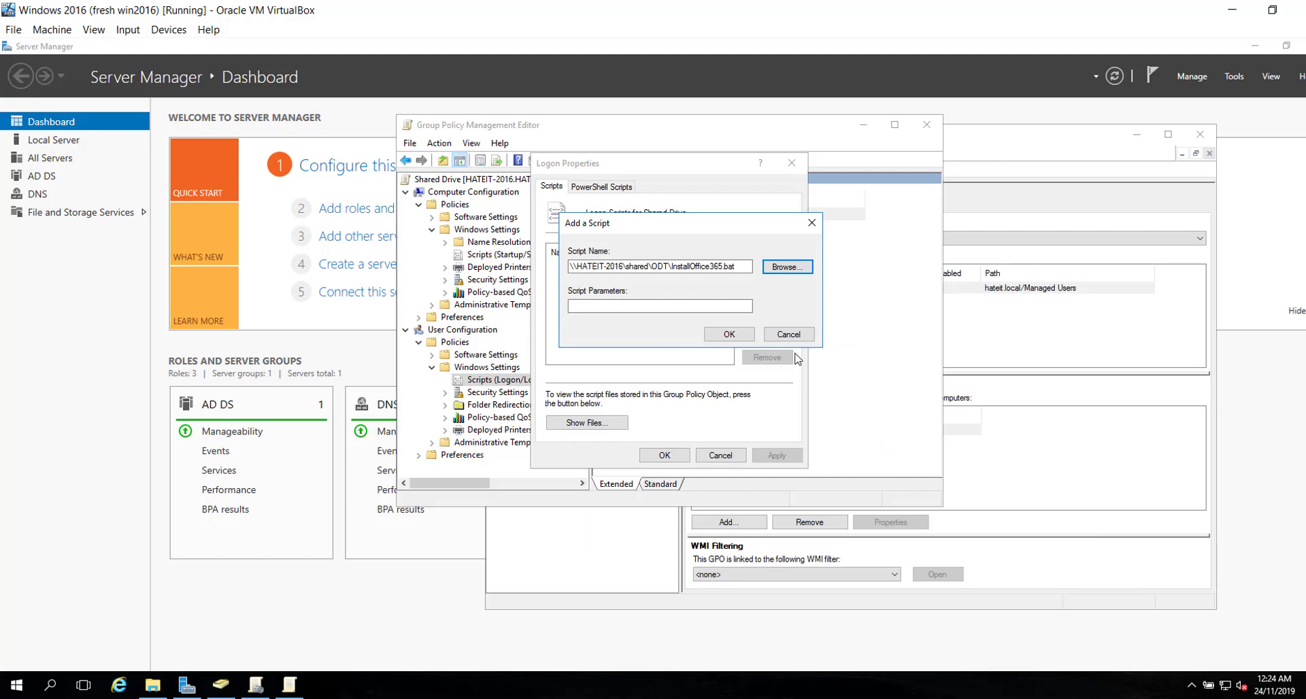
Add the script to the logon list, apply, and close the policy editor
click(728, 334)
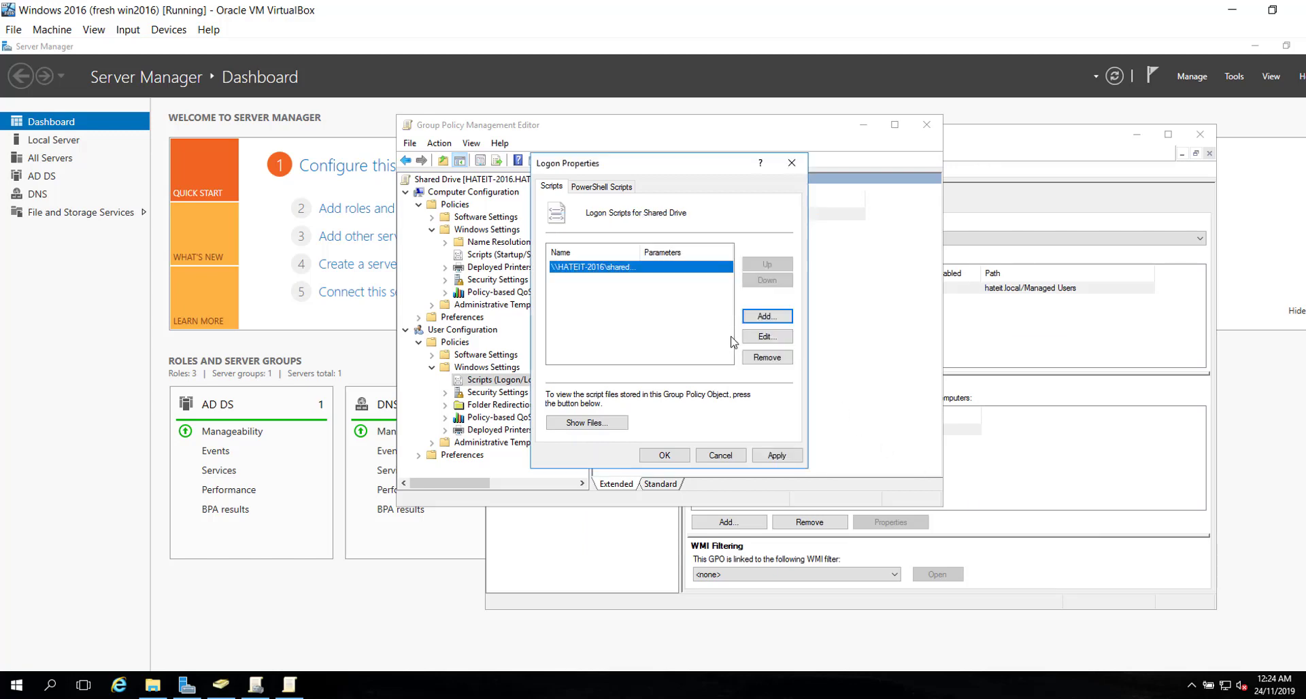
click(779, 458)
click(677, 456)
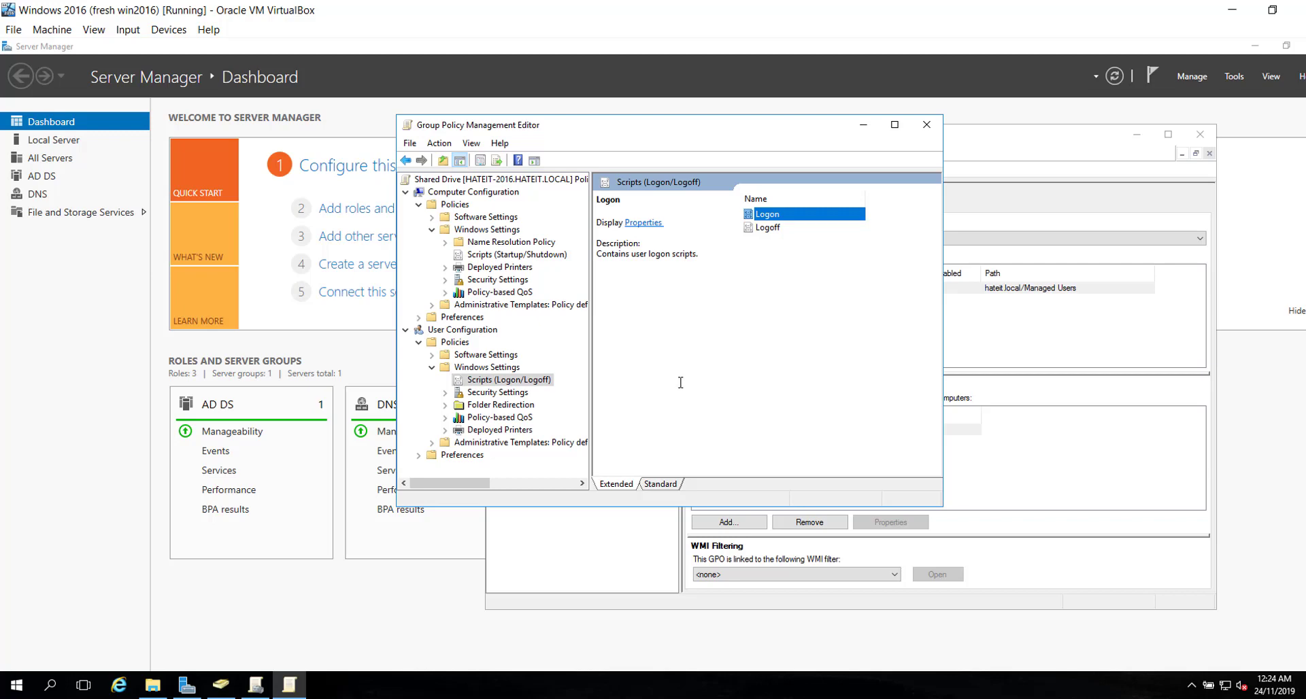
click(928, 126)
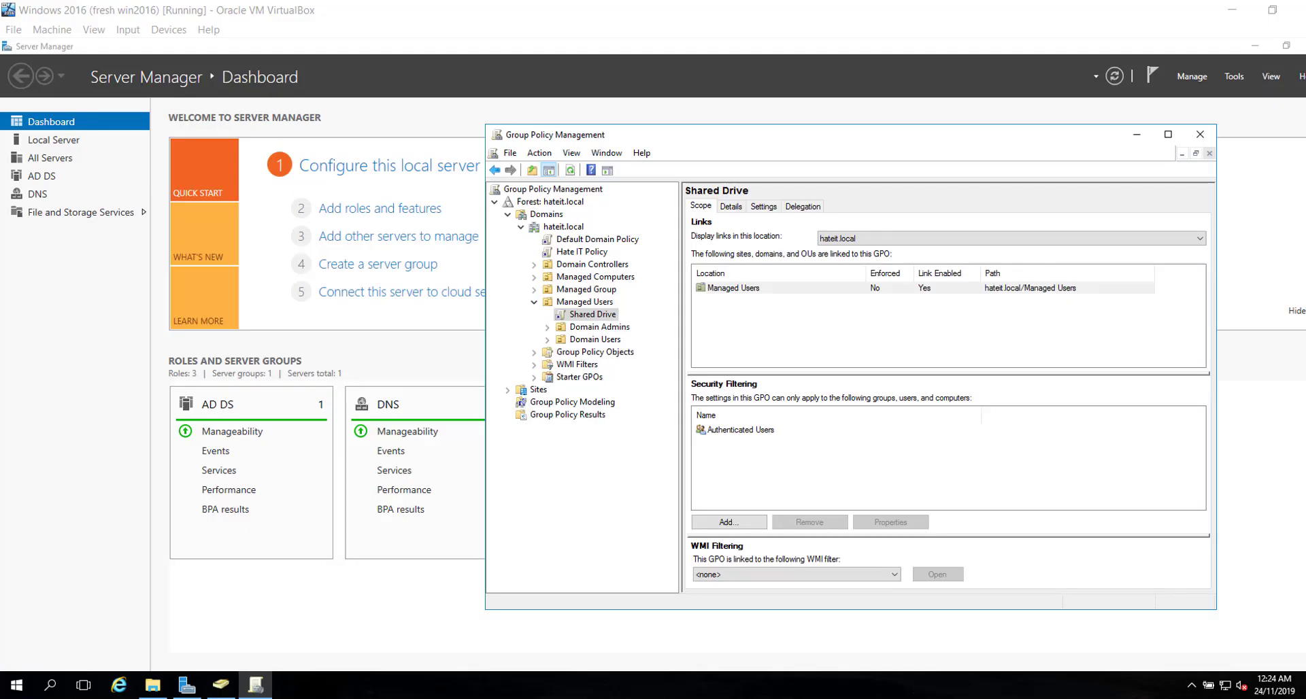
Sign in to the Windows 10 client as the domain test user with their password
mouse_move(256, 686)
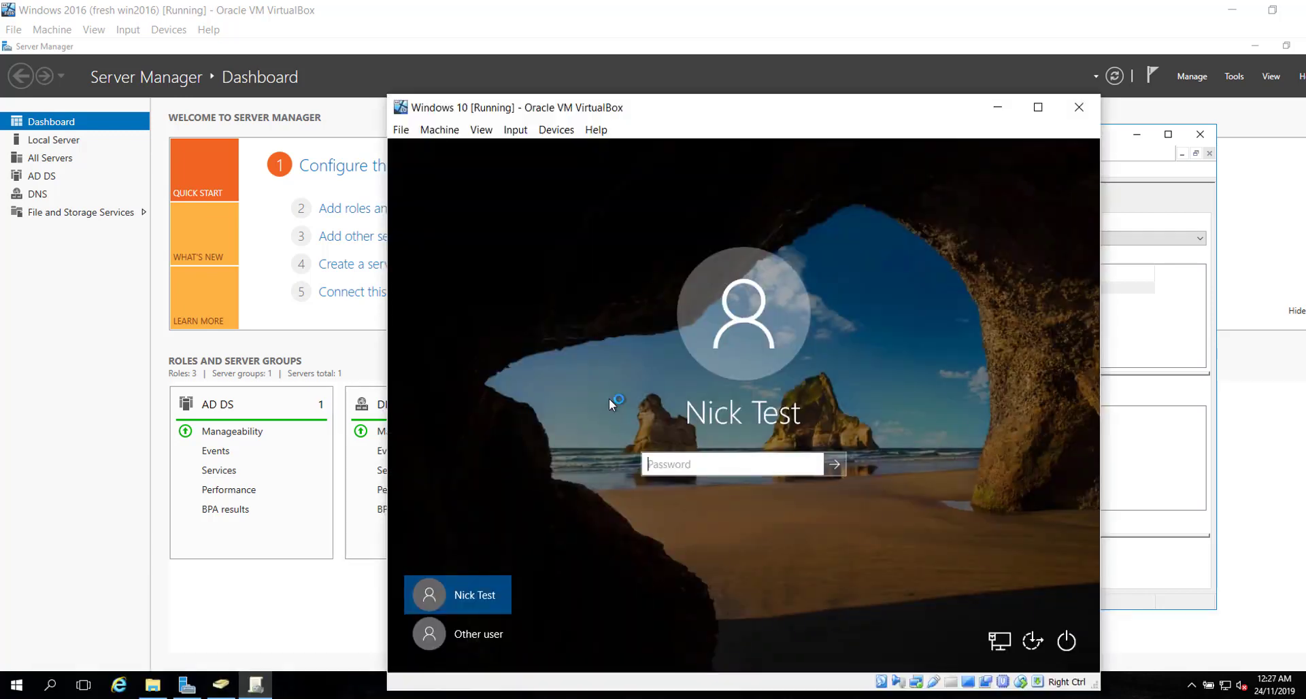
text(****)
text(******)
key(Return)
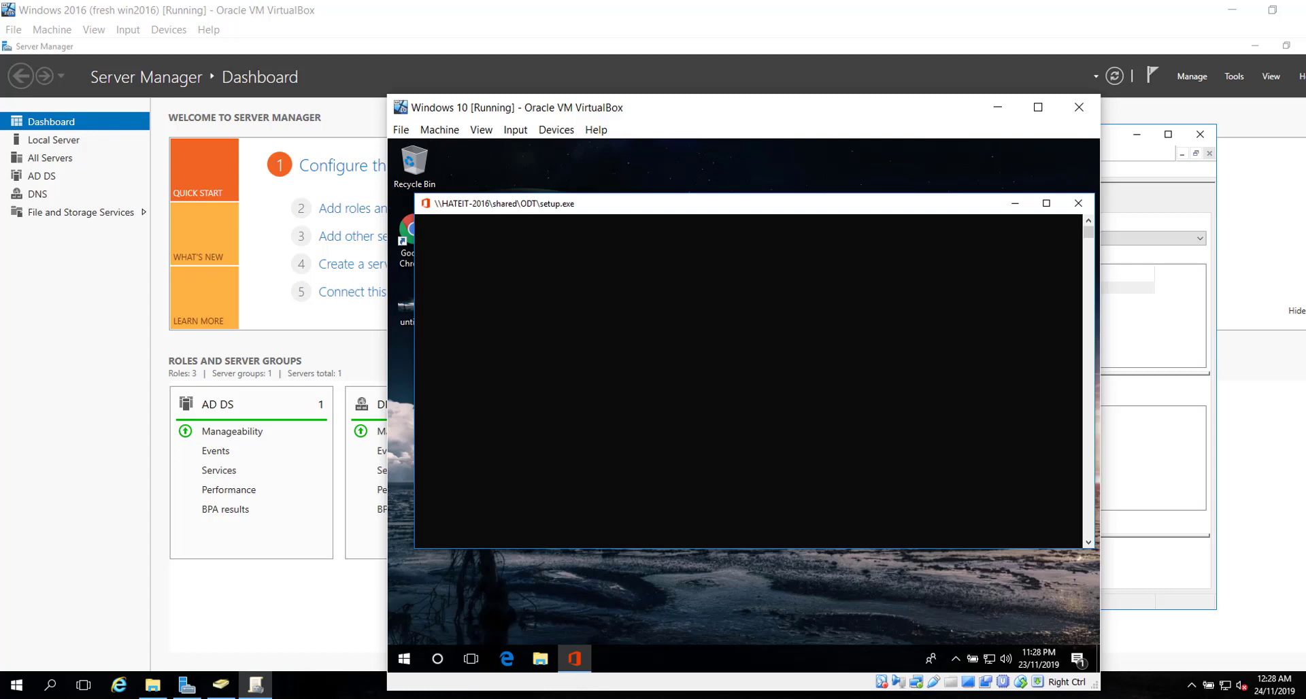
Check in Task Manager that Microsoft Office Click-to-Run is installing alongside the ODT setup.exe window
right_click(739, 662)
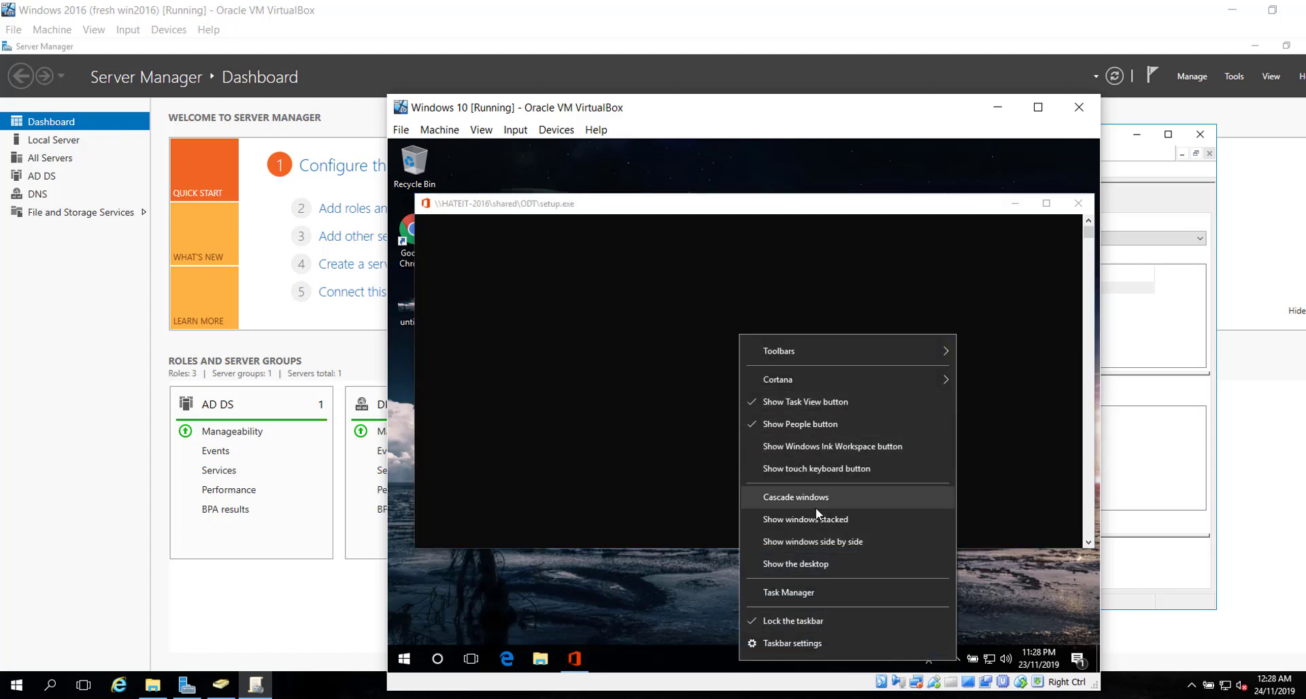
click(798, 597)
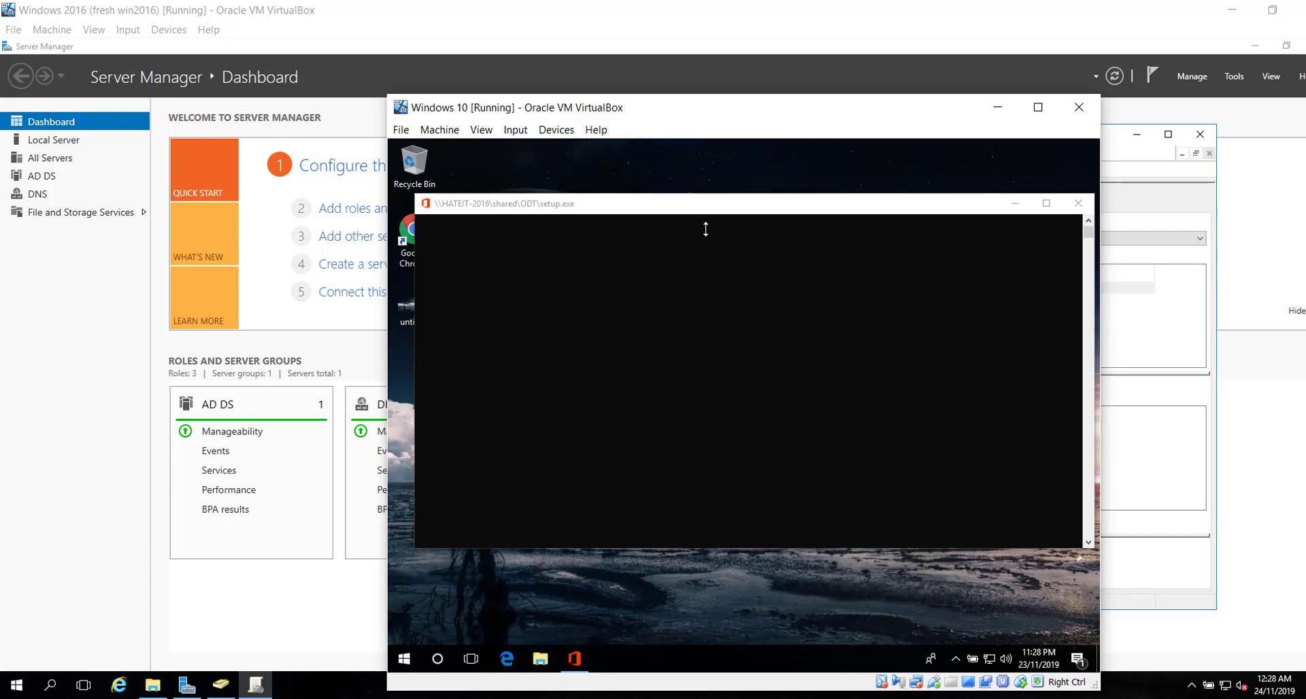
click(693, 195)
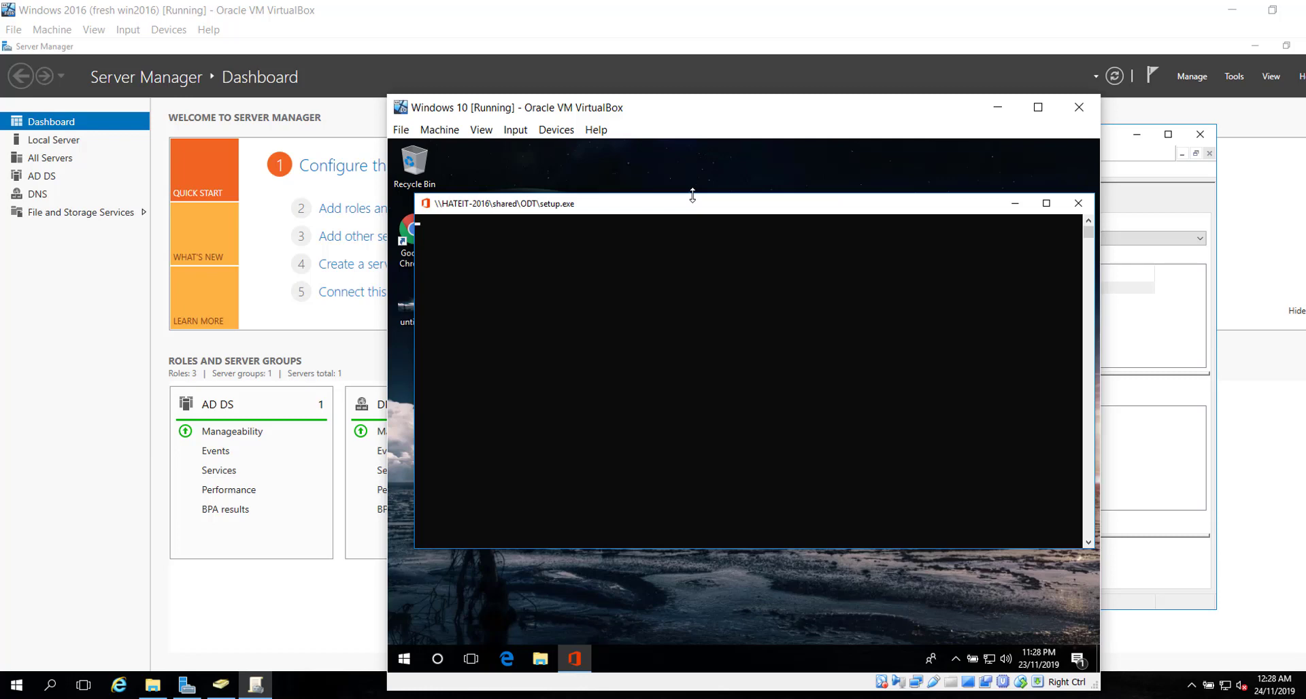
key(ctrl+shift+Escape)
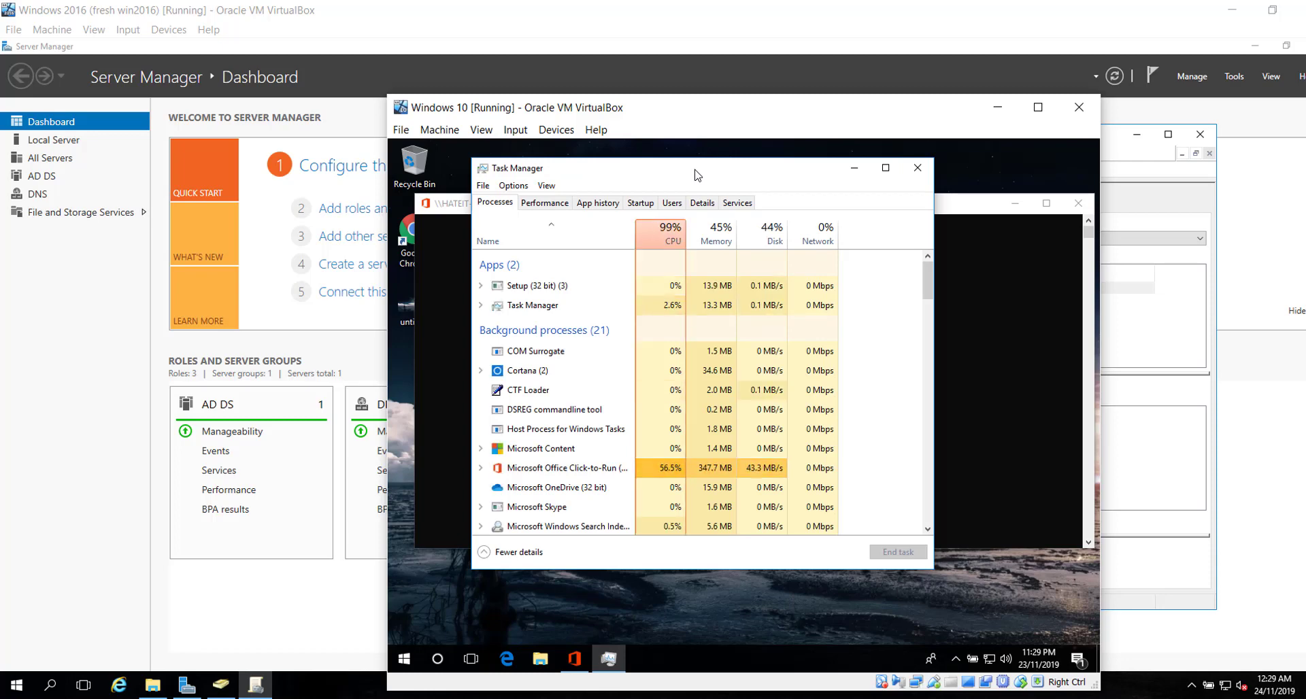
Start the newly installed Word from the Start menu's Recently added list
drag(703, 175, 791, 189)
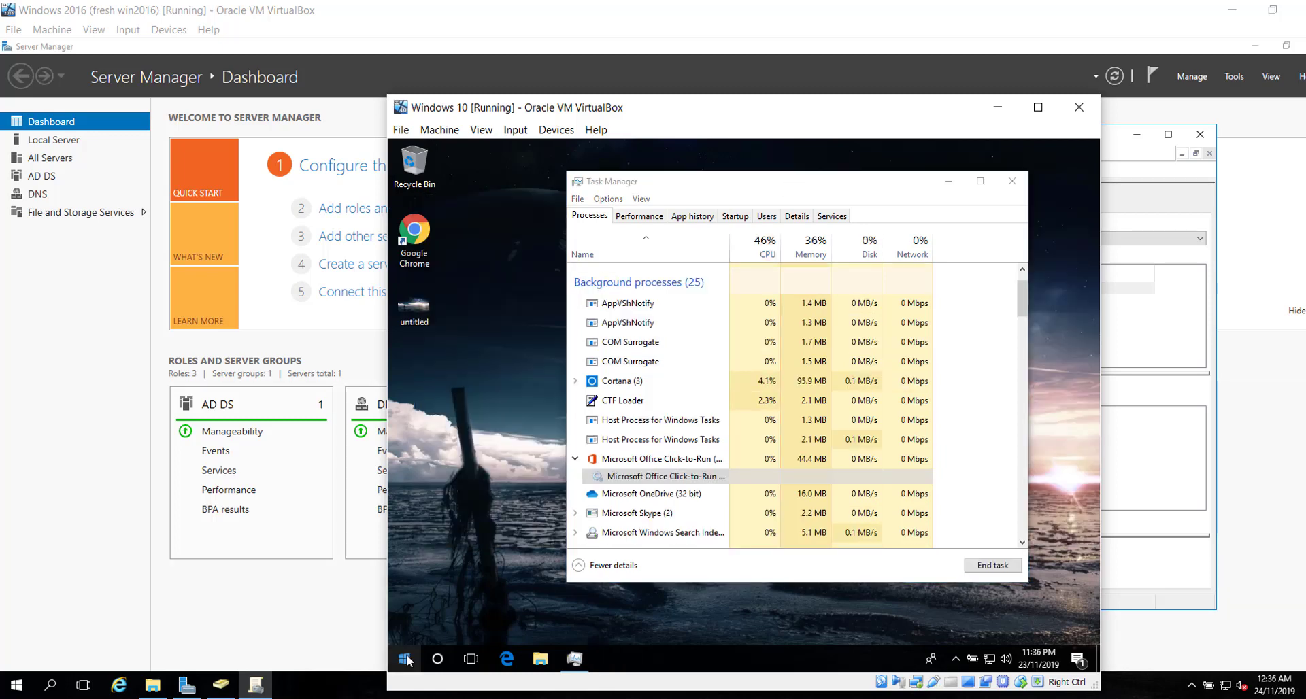
click(406, 659)
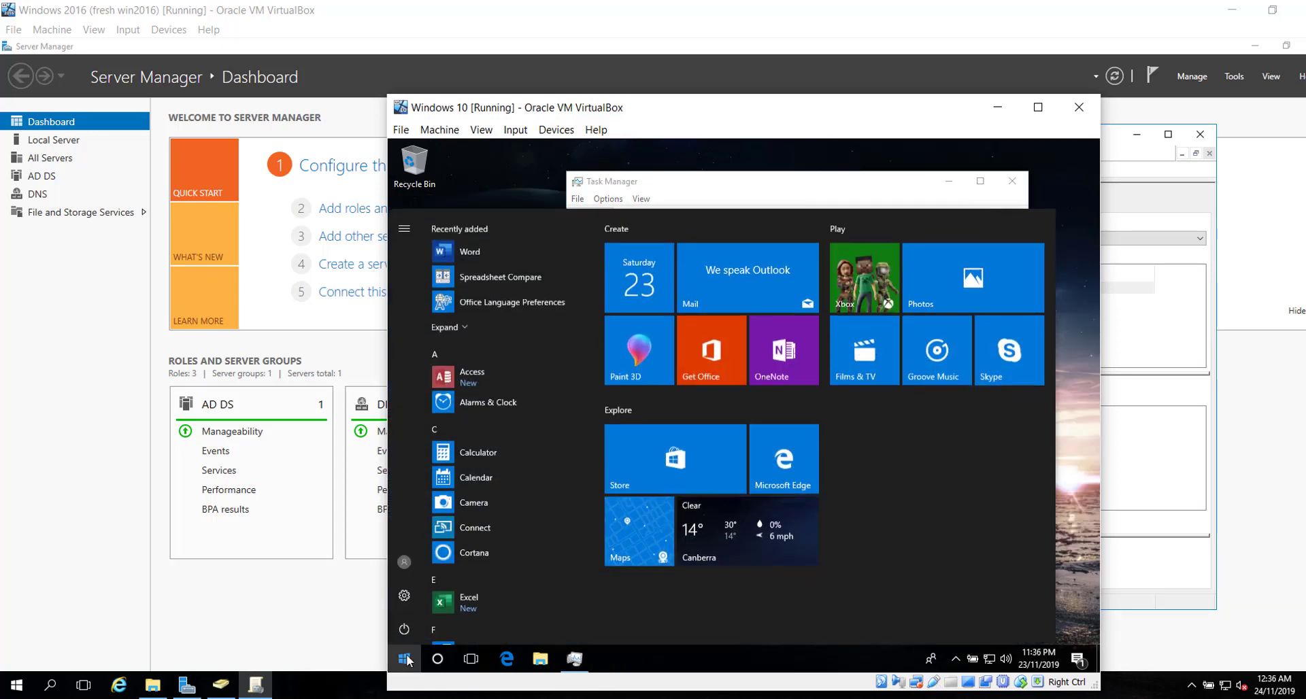
click(470, 251)
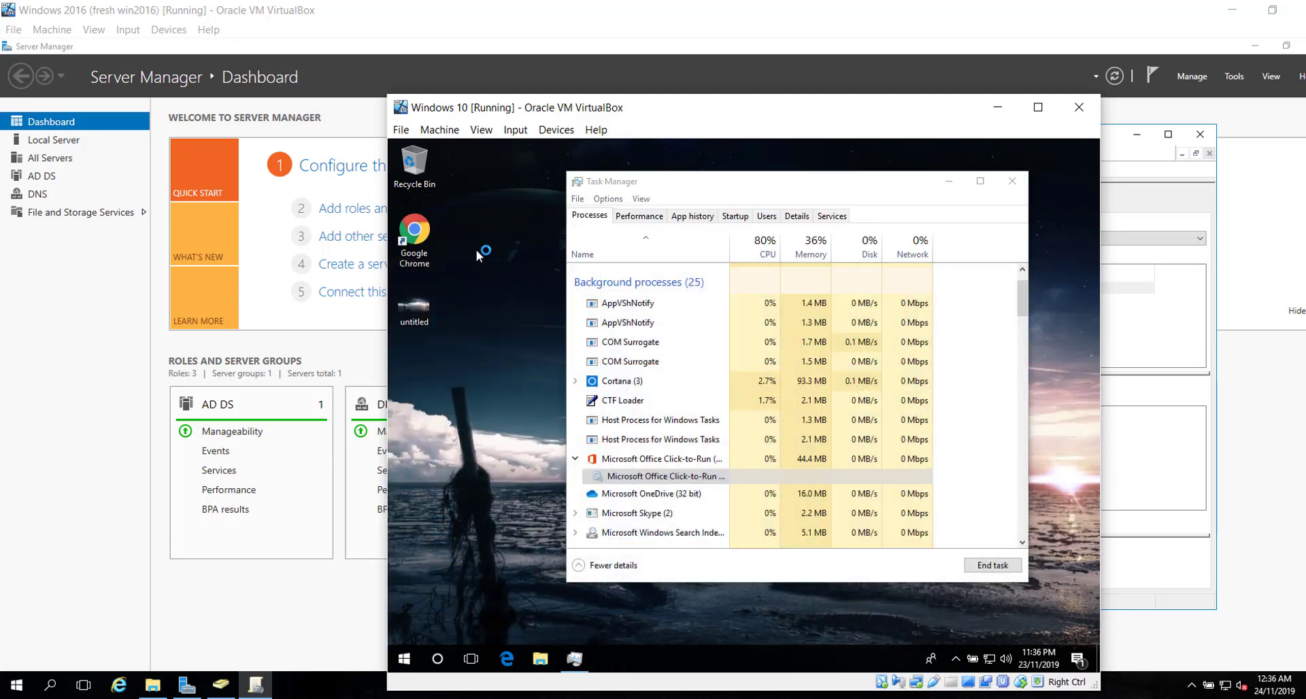